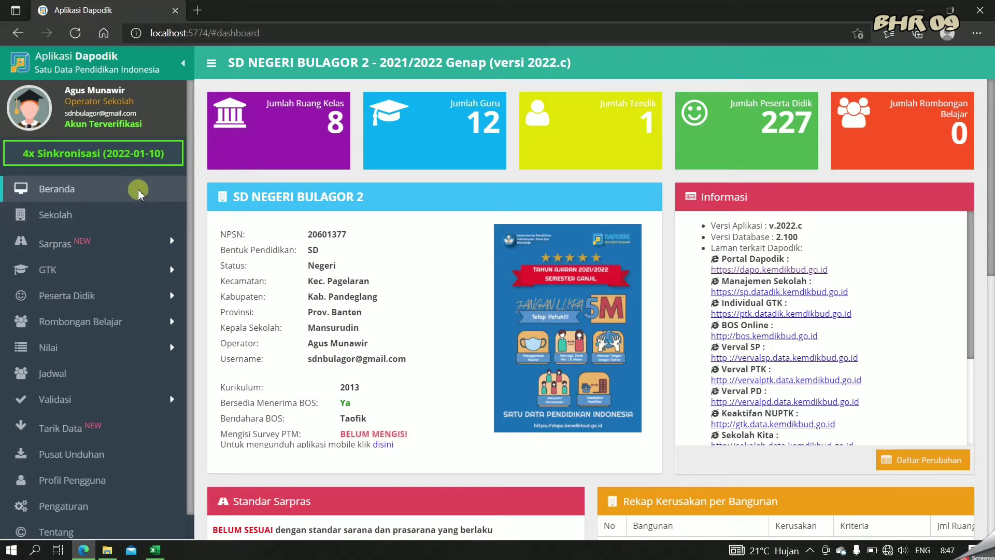
Step: Run the local validation and review its findings for every category from Sekolah through Referensi
{"action": "left_click", "coordinate": [87, 399]}
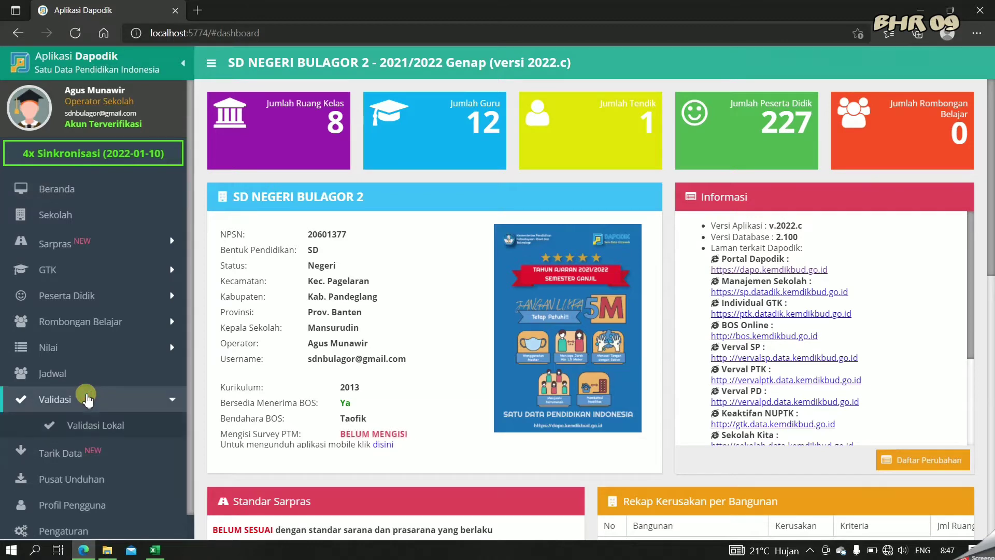
{"action": "left_click", "coordinate": [107, 423]}
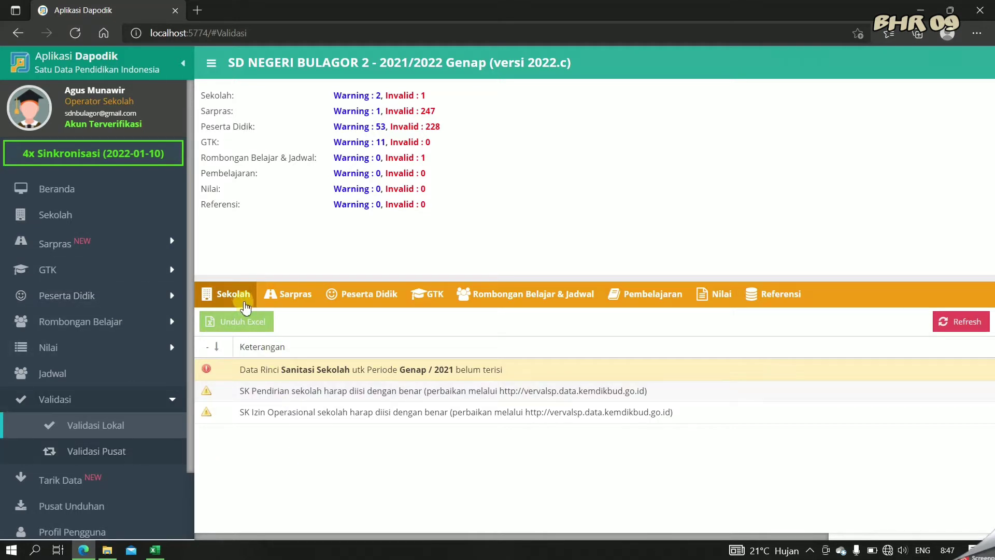
{"action": "left_click", "coordinate": [286, 300]}
{"action": "left_click", "coordinate": [362, 302]}
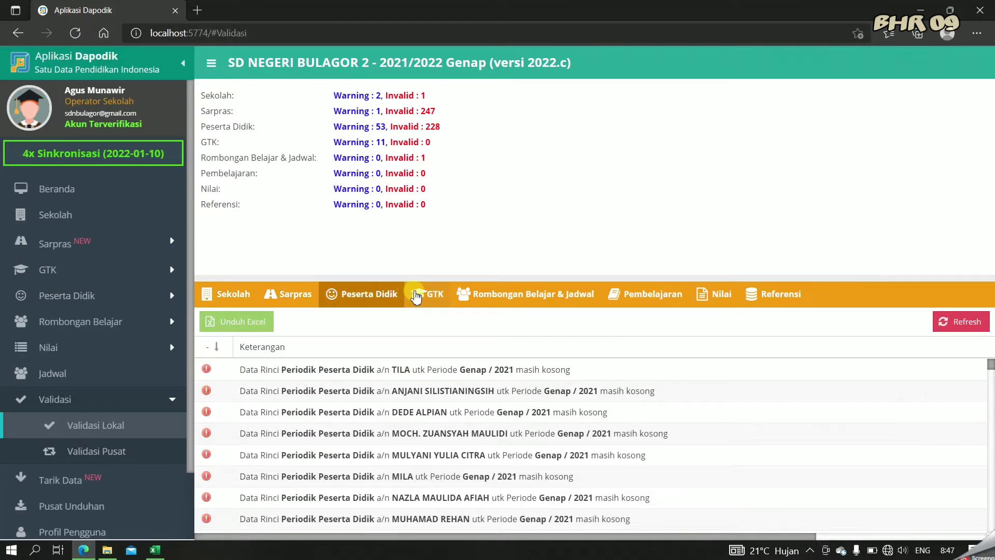
{"action": "left_click", "coordinate": [422, 298]}
{"action": "left_click", "coordinate": [490, 299]}
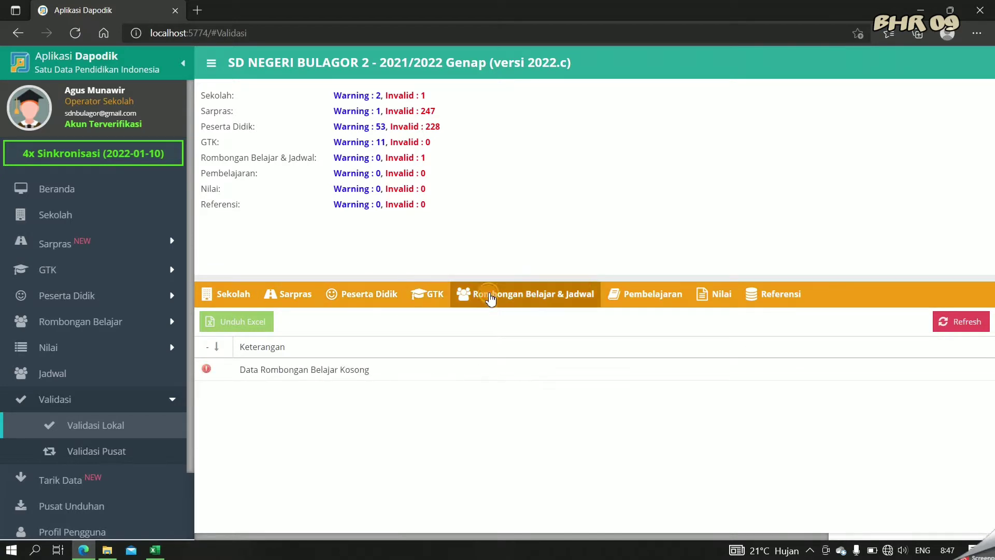
{"action": "left_click", "coordinate": [616, 297]}
{"action": "left_click", "coordinate": [711, 298]}
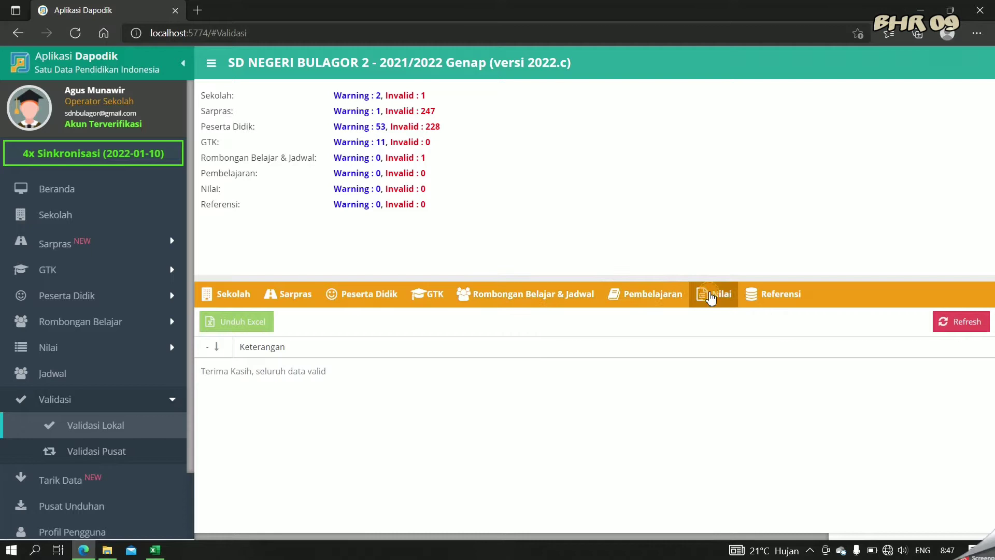
{"action": "left_click", "coordinate": [756, 297]}
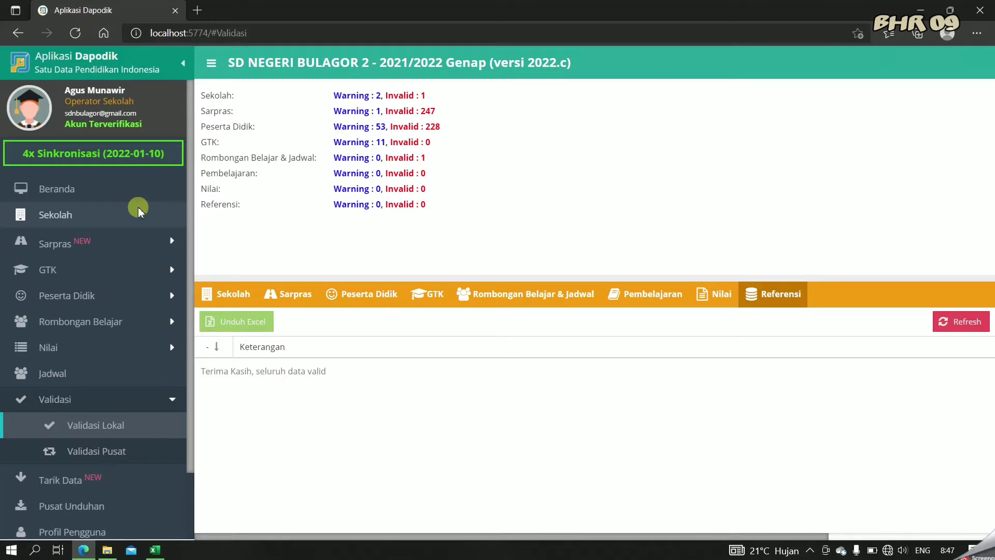
Step: Open the school data and review the identity, supplementary and 2021/2022 Genap periodic details
{"action": "left_click", "coordinate": [95, 204]}
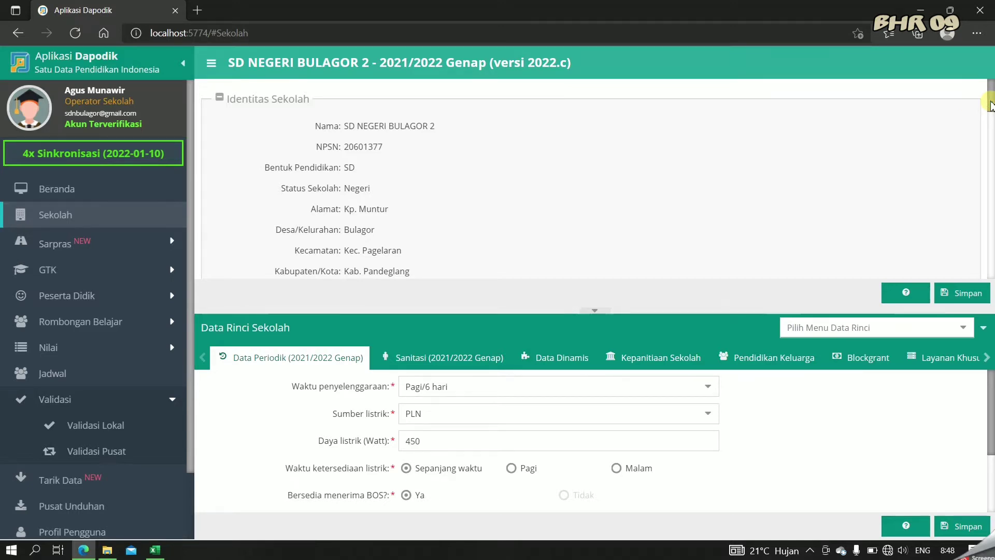
{"action": "left_click_drag", "start_coordinate": [989, 103], "coordinate": [943, 283]}
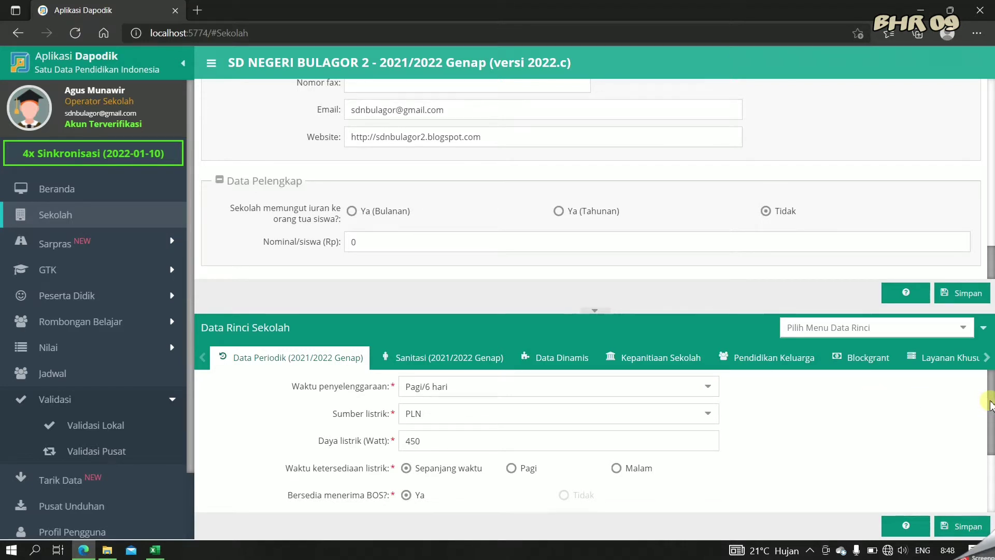
{"action": "mouse_move", "coordinate": [990, 405]}
{"action": "left_mouse_down"}
{"action": "mouse_move", "coordinate": [991, 479]}
{"action": "mouse_move", "coordinate": [991, 404]}
{"action": "left_mouse_up"}
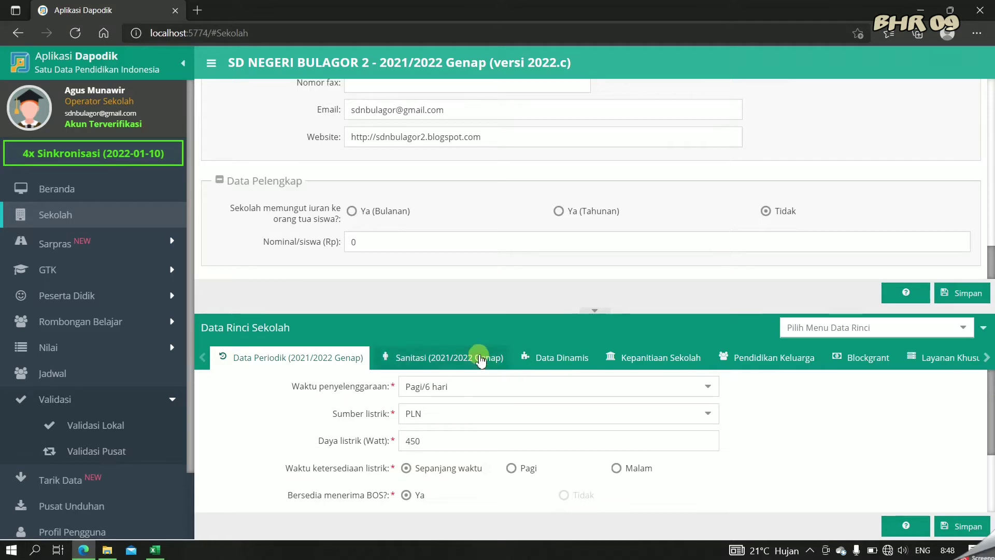
Step: In the school's Sanitasi (2021/2022 Genap) details, set Sumber air to Lainnya
{"action": "left_click", "coordinate": [480, 359]}
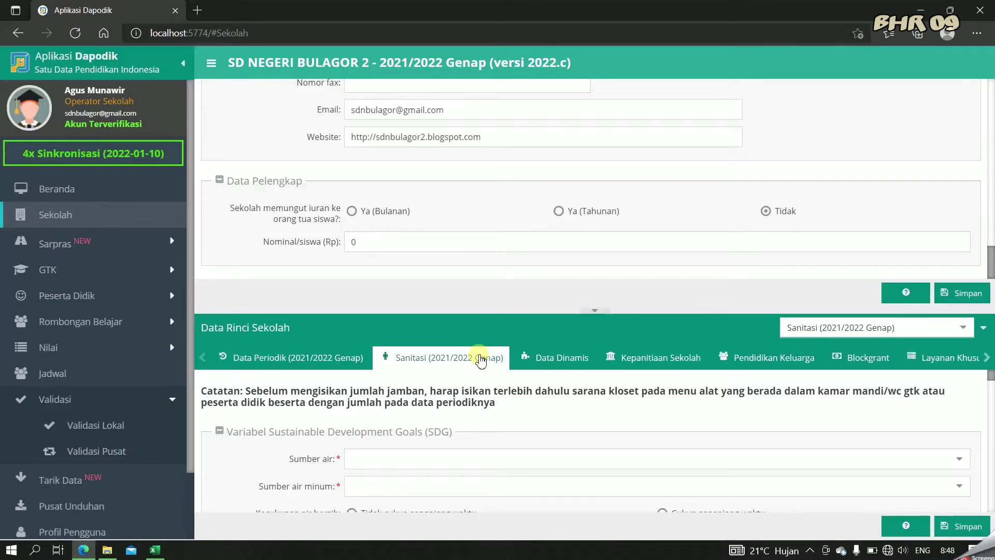
{"action": "left_click", "coordinate": [961, 458]}
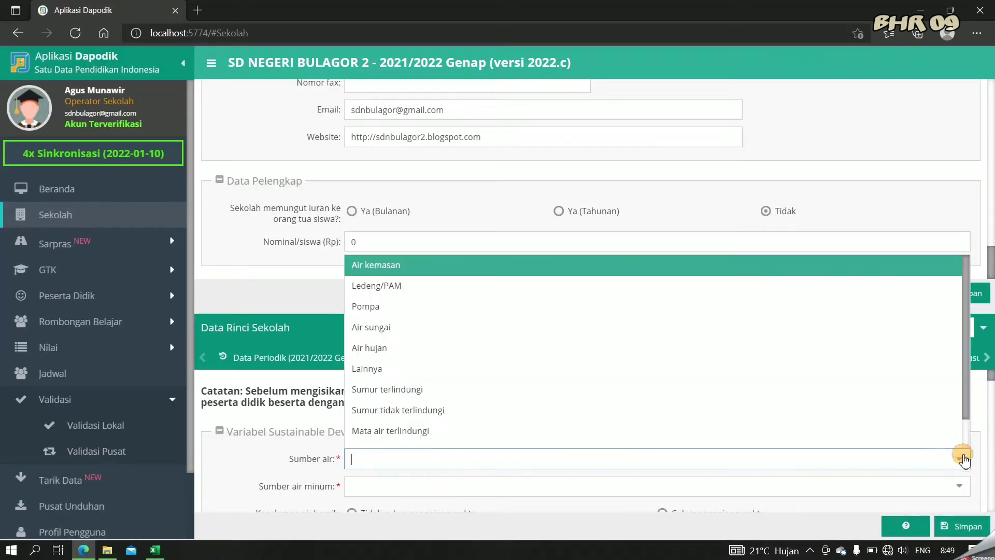
{"action": "key", "text": "Down"}
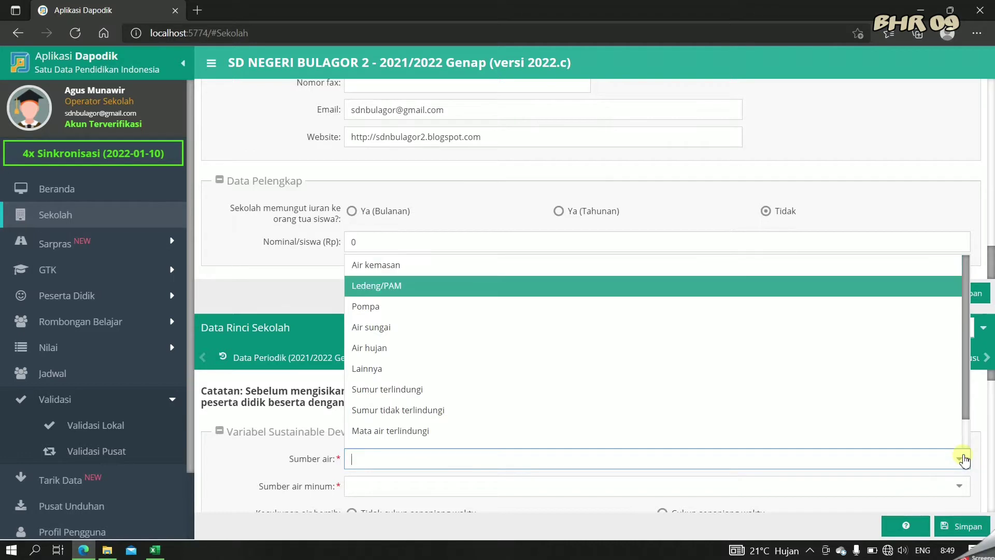
{"action": "key", "text": "Down"}
{"action": "key", "text": "Down"}
{"action": "key", "text": "Down"}
{"action": "key", "text": "Down"}
{"action": "key", "text": "Down"}
{"action": "key", "text": "Down"}
{"action": "key", "text": "Down"}
{"action": "key", "text": "Down"}
{"action": "key", "text": "Down"}
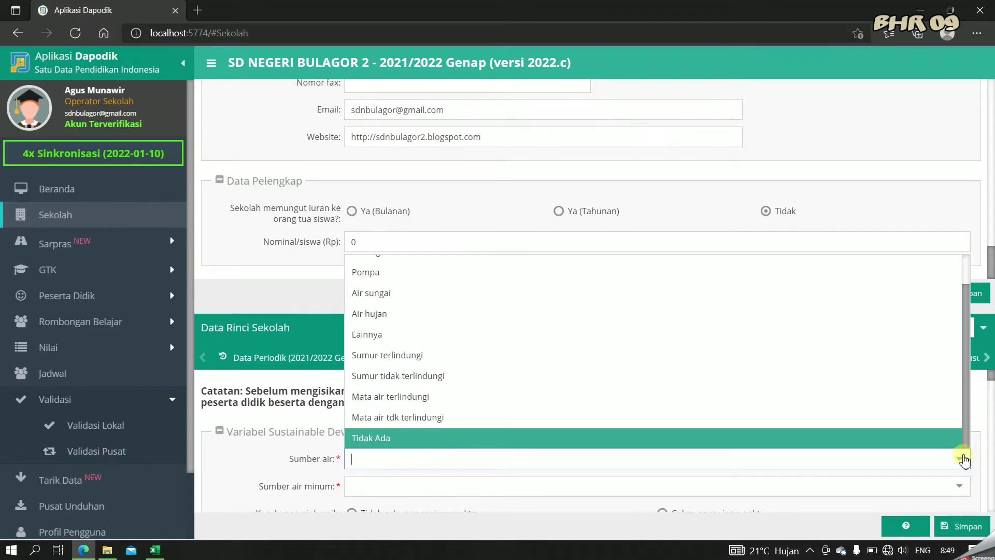
{"action": "key", "text": "Up"}
{"action": "key", "text": "Up"}
{"action": "key", "text": "Up"}
{"action": "key", "text": "Up"}
{"action": "key", "text": "Up"}
{"action": "key", "text": "Up"}
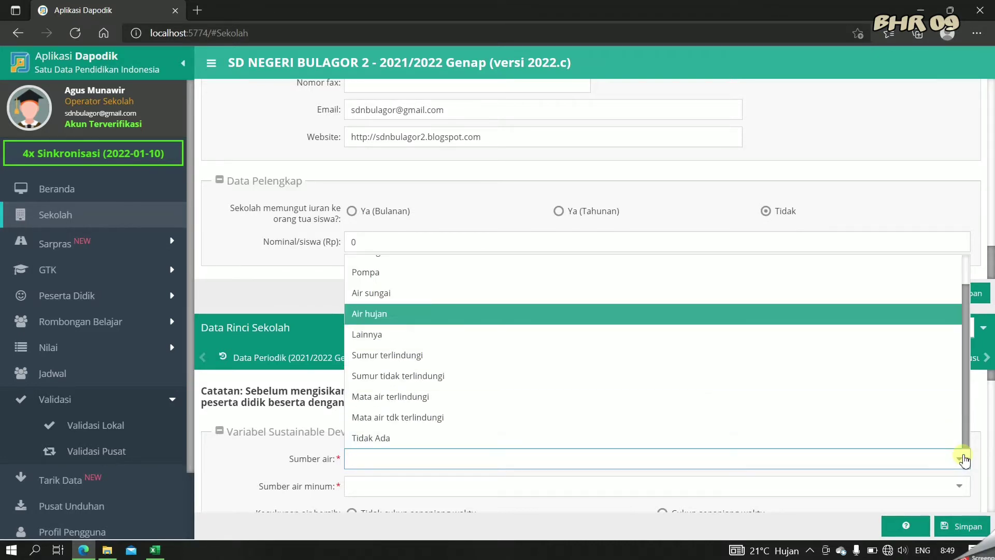
{"action": "key", "text": "Down"}
{"action": "key", "text": "Return"}
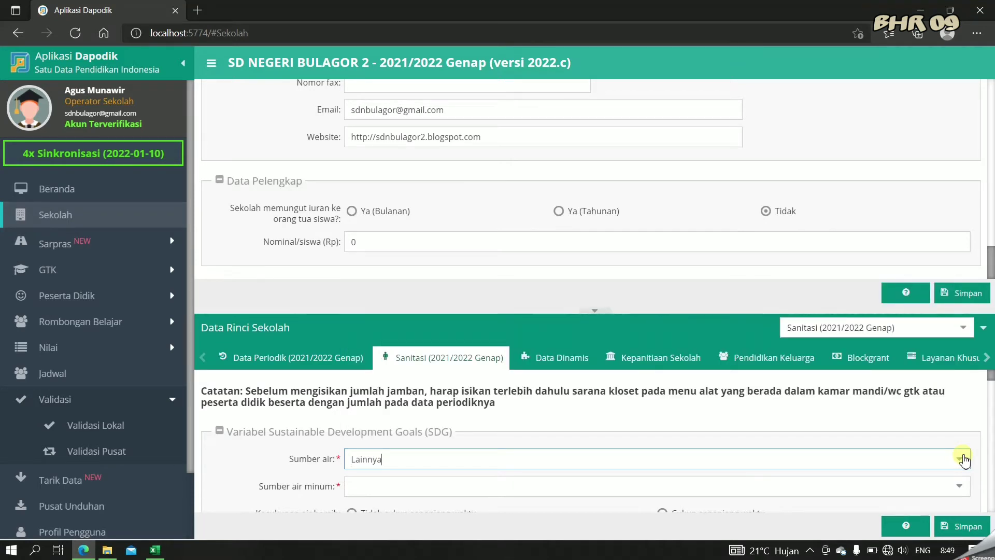
Step: Set Sumber air minum to Tidak Ada in the sanitation form
{"action": "left_click", "coordinate": [959, 487]}
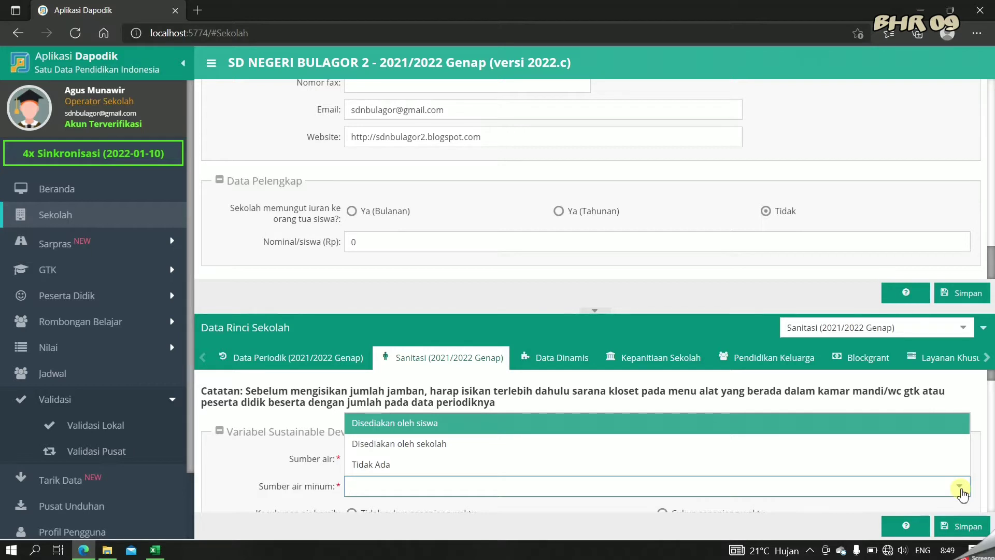
{"action": "key", "text": "Down"}
{"action": "key", "text": "Down"}
{"action": "key", "text": "Up"}
{"action": "key", "text": "Up"}
{"action": "key", "text": "Down"}
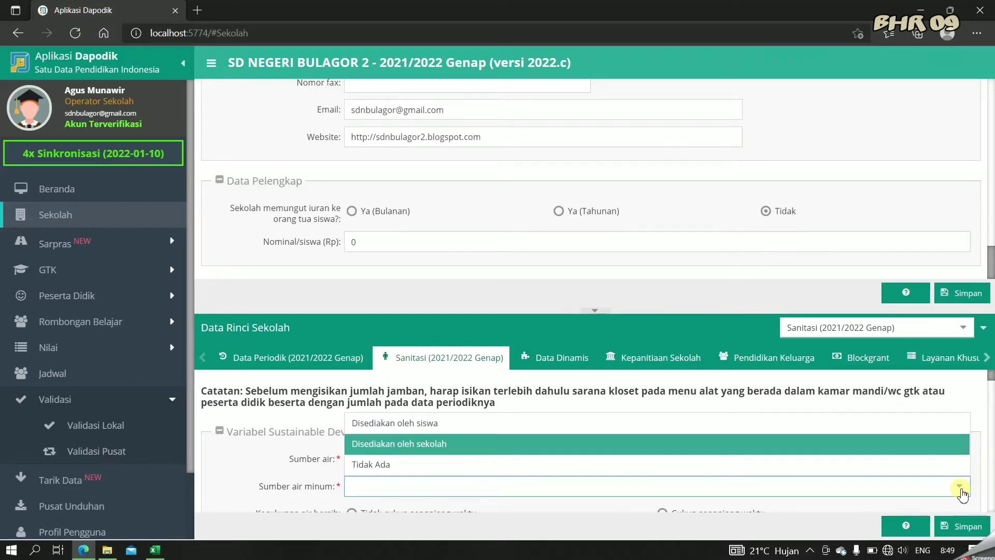
{"action": "key", "text": "Down"}
{"action": "key", "text": "Return"}
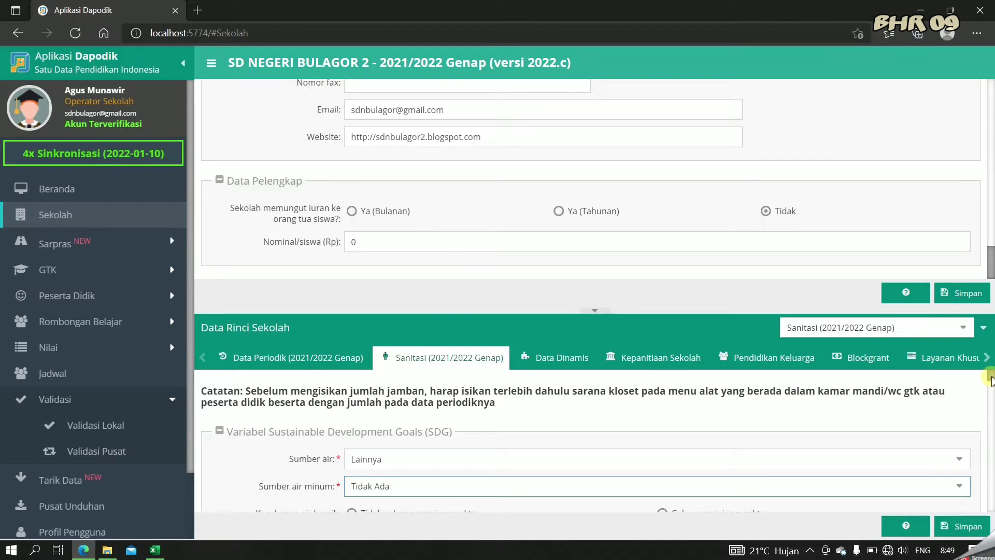
Step: Set Kecukupan air bersih to Tidak cukup sepanjang waktu and answer Ya for toilets equipped for special-needs students
{"action": "scroll", "coordinate": [990, 381], "scroll_direction": "down", "scroll_amount": 2}
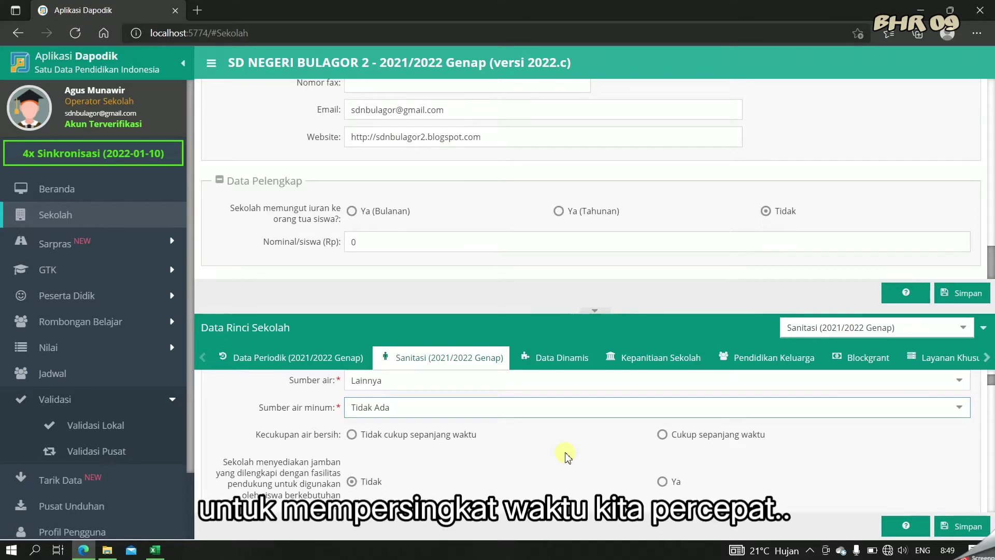
{"action": "left_click", "coordinate": [447, 436]}
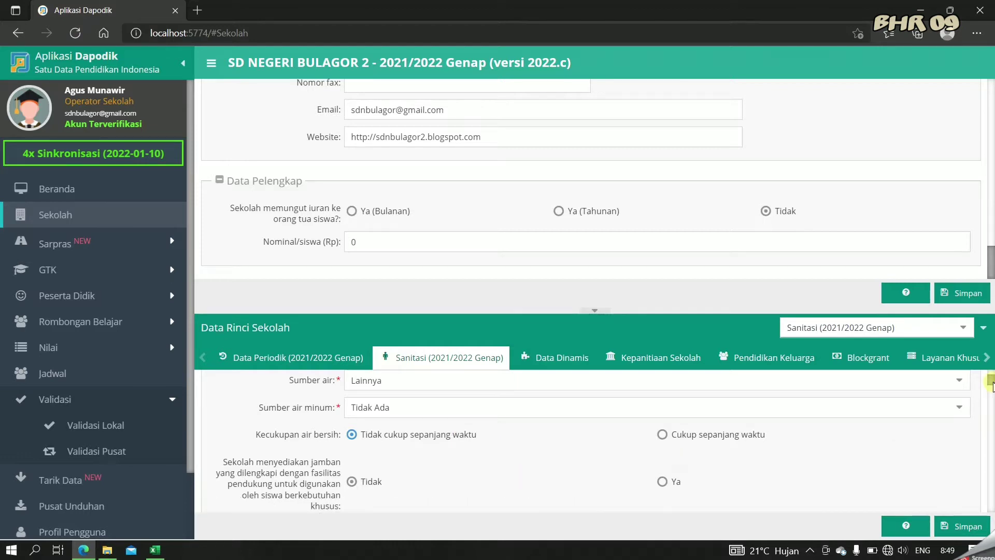
{"action": "scroll", "coordinate": [990, 384], "scroll_direction": "down", "scroll_amount": 1}
{"action": "left_click", "coordinate": [664, 433]}
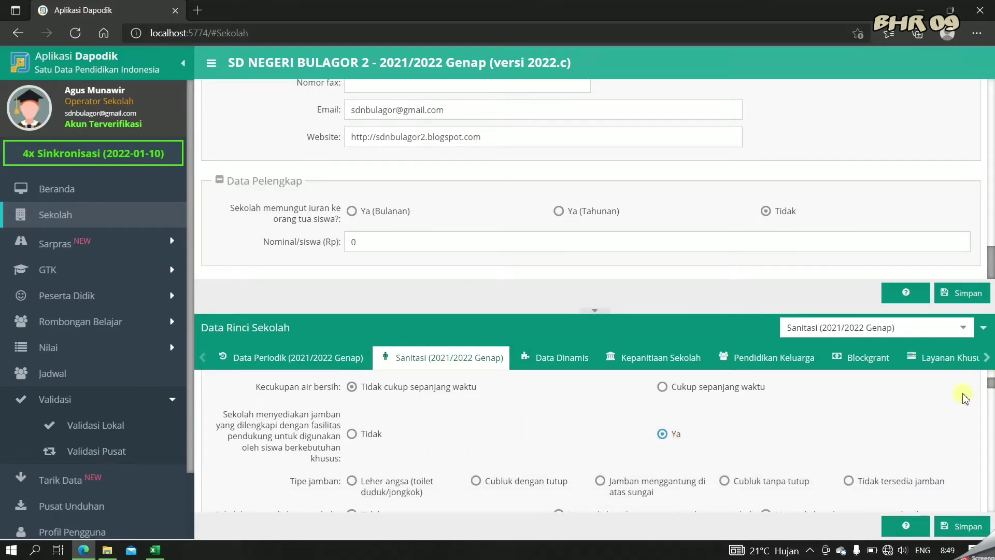
Step: Set Tipe jamban to Leher angsa (toilet duduk/jongkok) and the weekly group handwashing days to 5 hari
{"action": "scroll", "coordinate": [990, 384], "scroll_direction": "down", "scroll_amount": 1}
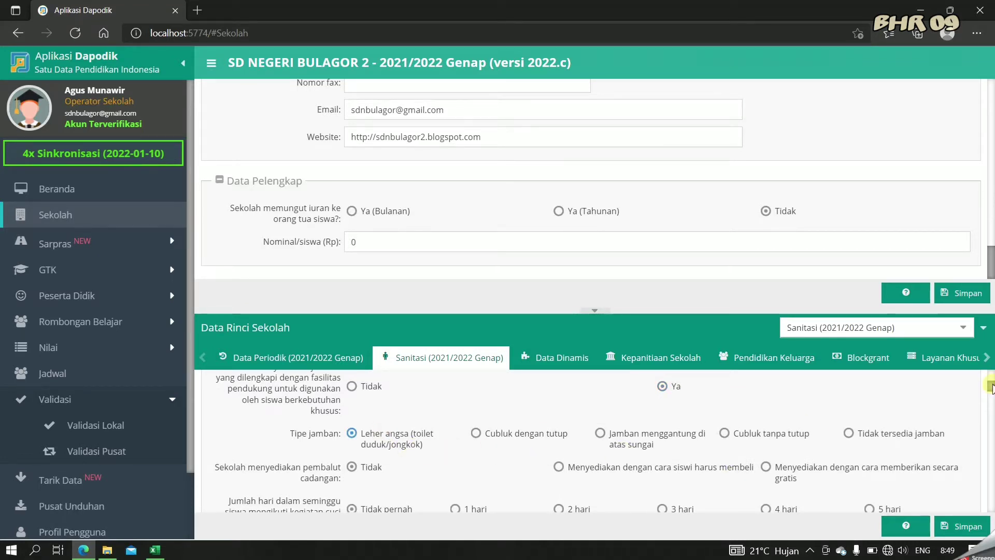
{"action": "scroll", "coordinate": [990, 386], "scroll_direction": "down", "scroll_amount": 1}
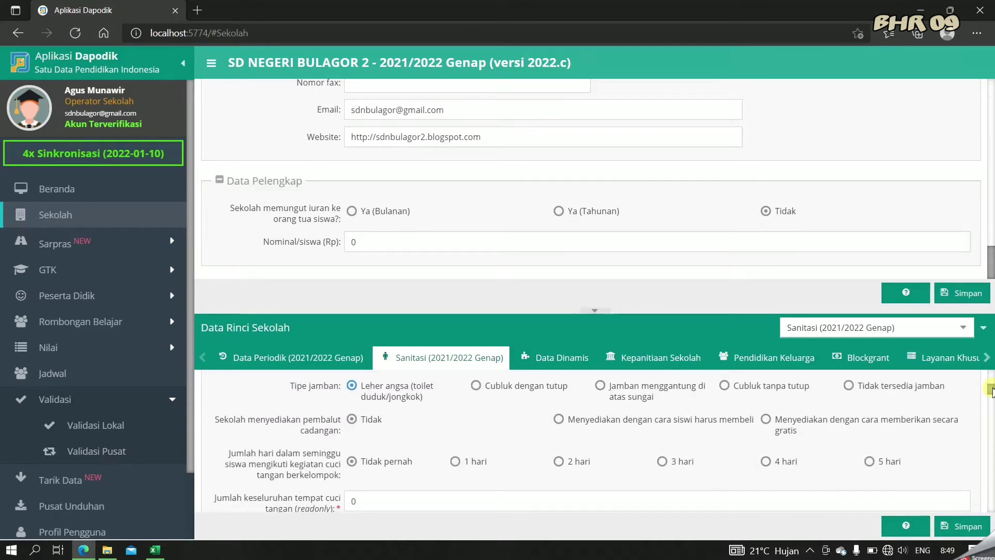
{"action": "scroll", "coordinate": [991, 390], "scroll_direction": "down", "scroll_amount": 1}
{"action": "scroll", "coordinate": [991, 392], "scroll_direction": "down", "scroll_amount": 1}
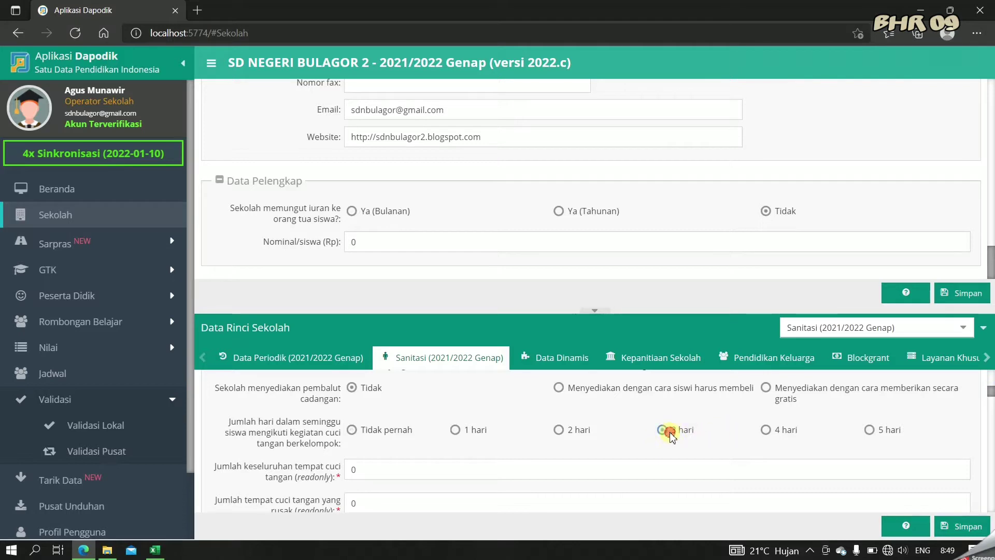
{"action": "left_click", "coordinate": [869, 430]}
Step: Set the toilet wastewater disposal to Ada saluran pembuangan air limbah ke selokan/kali/sungai
{"action": "scroll", "coordinate": [990, 394], "scroll_direction": "down", "scroll_amount": 4}
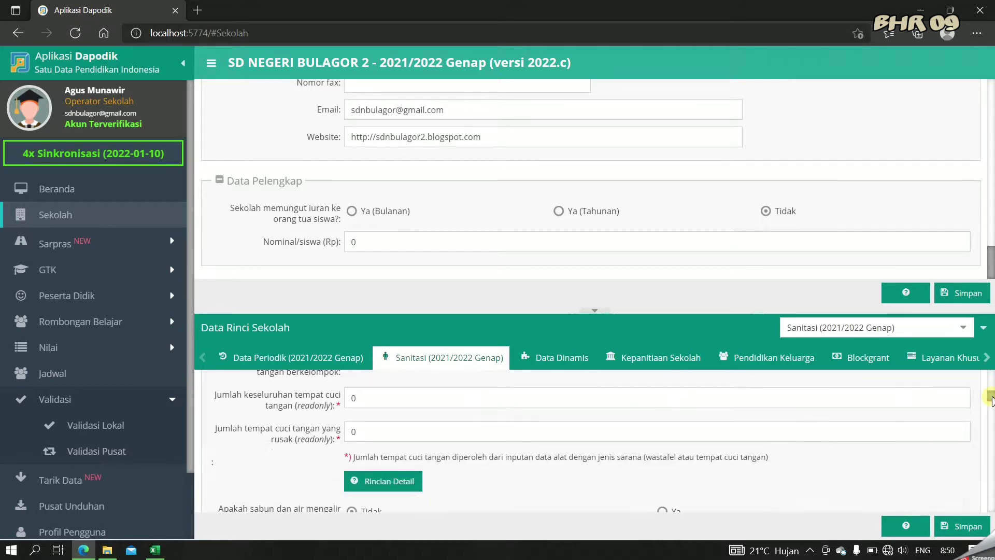
{"action": "scroll", "coordinate": [991, 406], "scroll_direction": "down", "scroll_amount": 5}
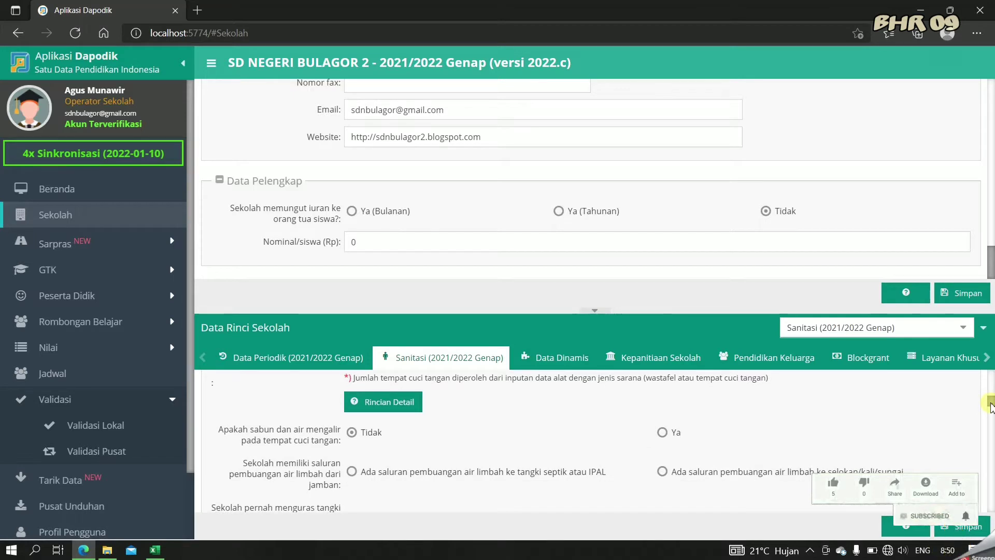
{"action": "scroll", "coordinate": [991, 407], "scroll_direction": "down", "scroll_amount": 2}
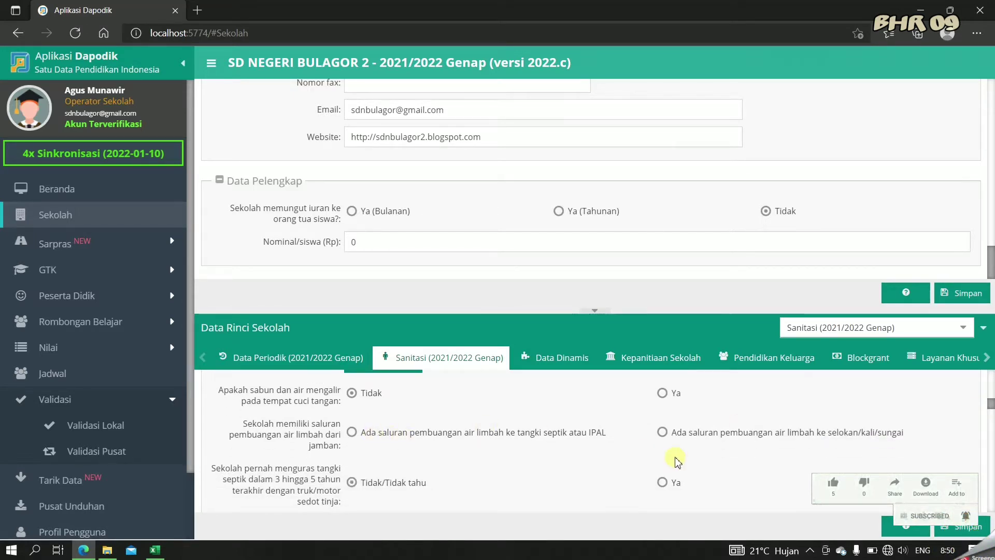
{"action": "left_click", "coordinate": [704, 433]}
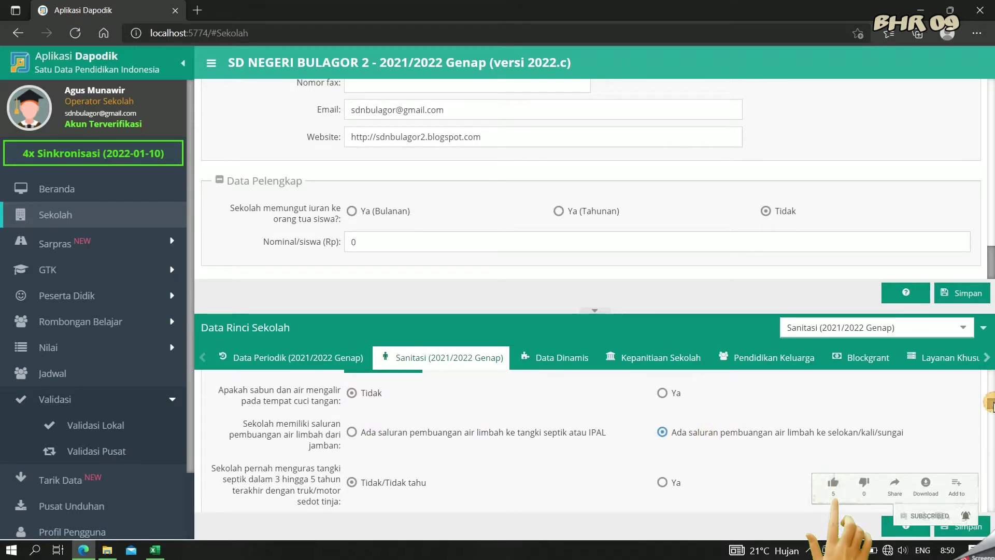
Step: Answer Ya to KIE di Ruang Kelas for handwashing with soap and to KIE oleh guru for menstrual hygiene
{"action": "left_click_drag", "start_coordinate": [991, 404], "coordinate": [990, 460]}
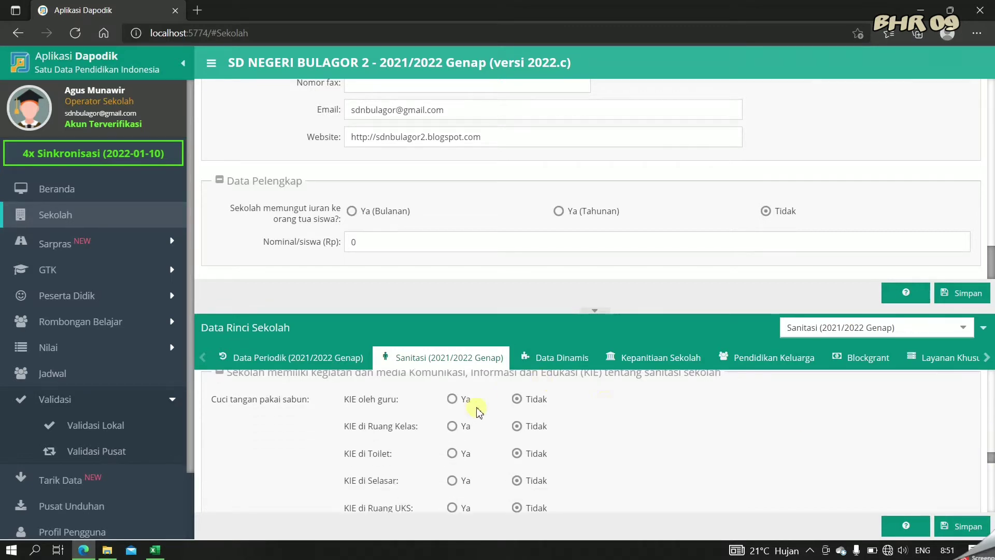
{"action": "left_click", "coordinate": [452, 426]}
{"action": "left_click_drag", "start_coordinate": [991, 462], "coordinate": [990, 471]}
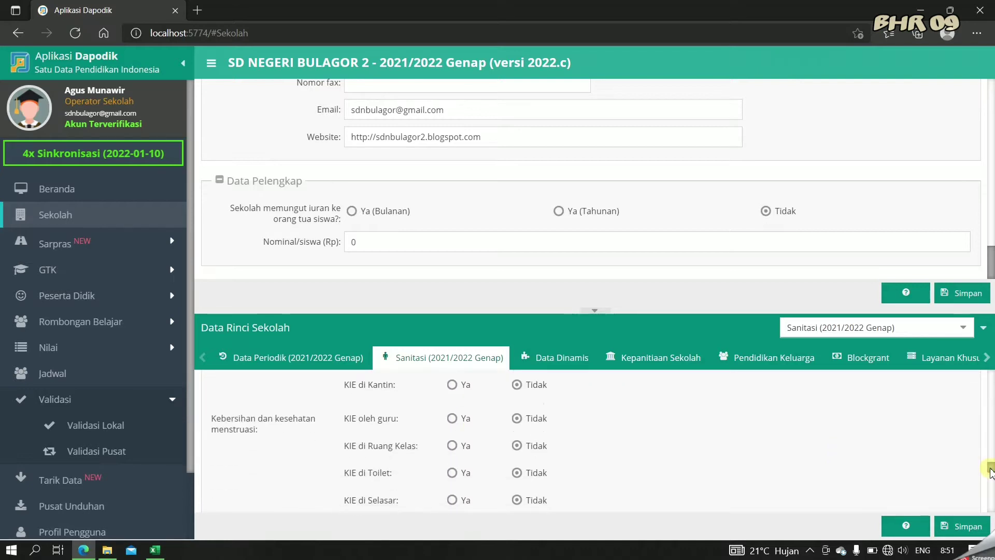
{"action": "left_click", "coordinate": [460, 418]}
Step: Go to the end of the sanitation form and save the Sanitasi (2021/2022 Genap) data
{"action": "scroll", "coordinate": [987, 482], "scroll_direction": "down", "scroll_amount": 3}
{"action": "left_click_drag", "start_coordinate": [990, 477], "coordinate": [989, 505]}
{"action": "left_click", "coordinate": [969, 529]}
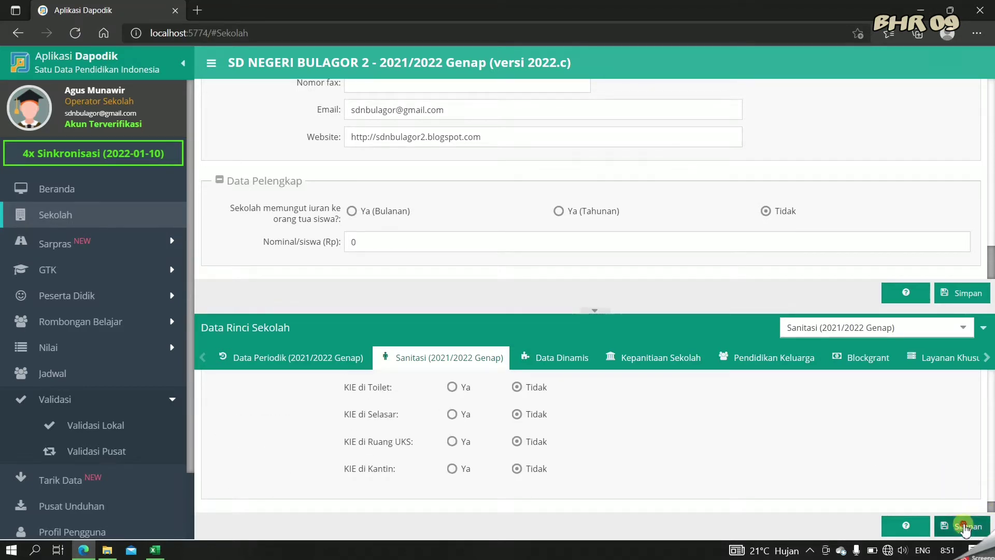
{"action": "left_click", "coordinate": [963, 526]}
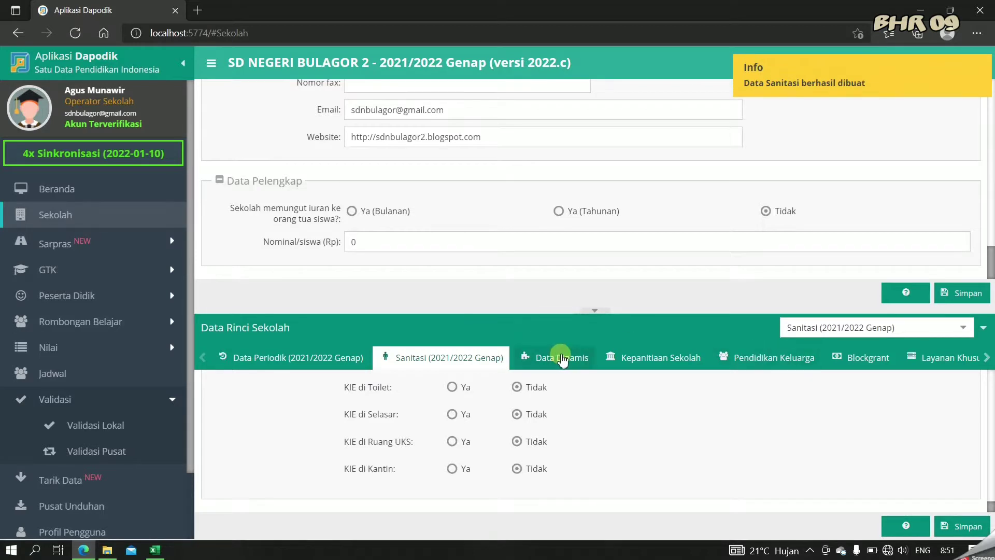
Step: Look through the school's Data Dinamis, Kepanitiaan Sekolah, Pendidikan Keluarga and Blockgrant records
{"action": "left_click", "coordinate": [562, 357]}
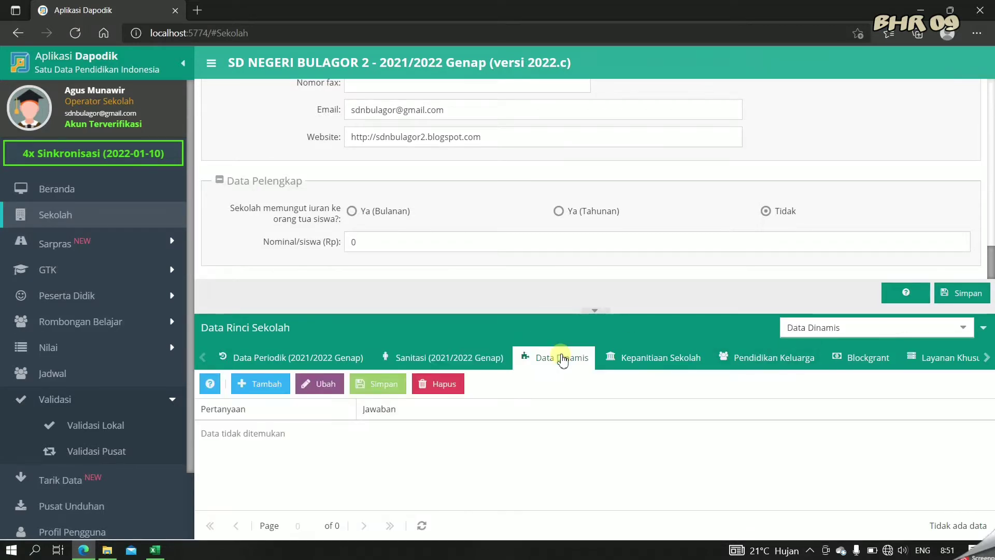
{"action": "left_click", "coordinate": [622, 362]}
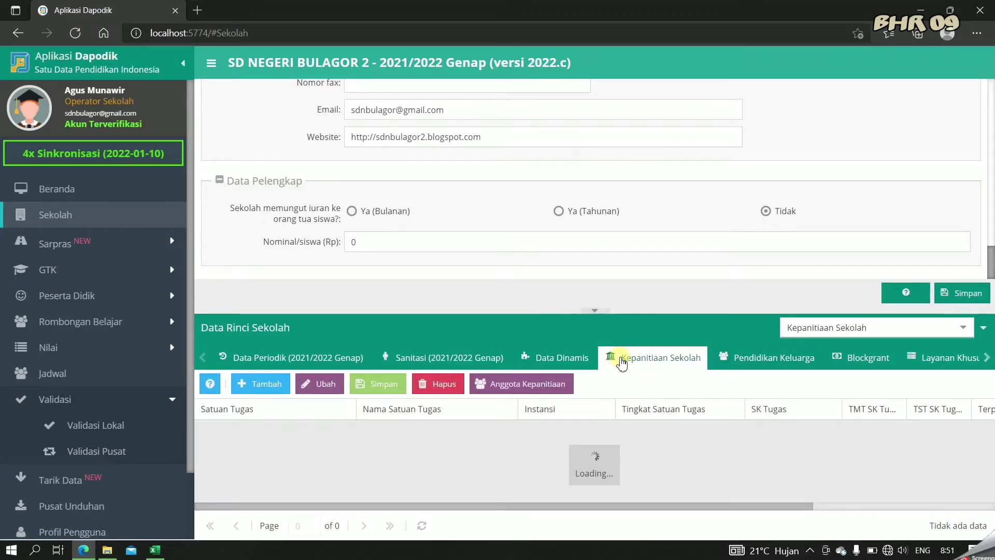
{"action": "left_click", "coordinate": [751, 368]}
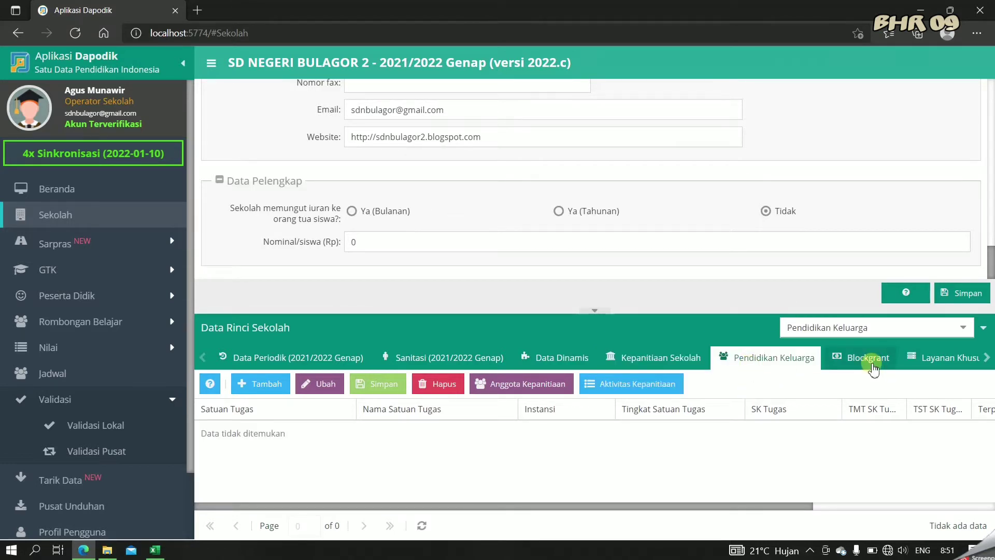
{"action": "left_click", "coordinate": [874, 369]}
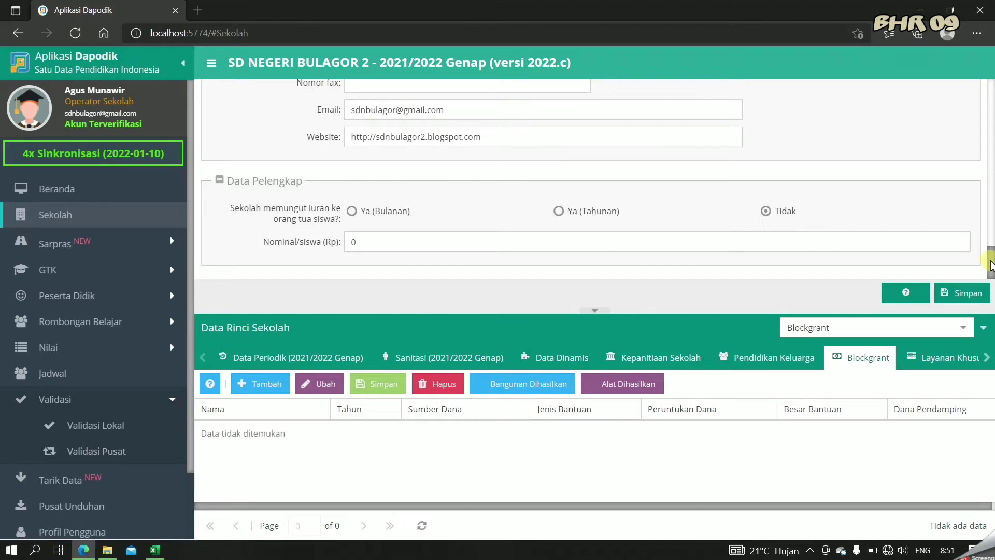
Step: Copy the previous semester's periodic facilities data with Salin Data Periodik for the school's land record in Tanah & Bangunan
{"action": "left_click", "coordinate": [101, 241]}
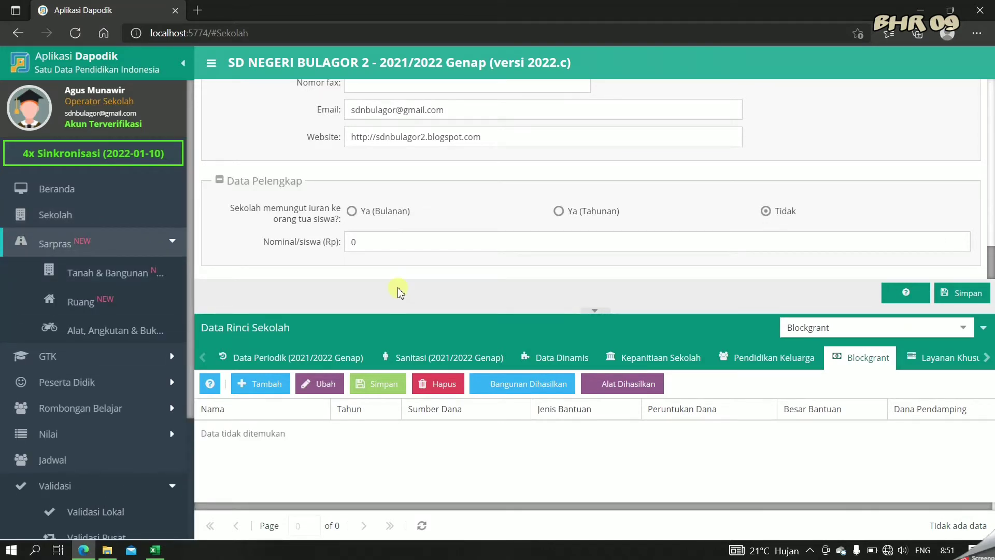
{"action": "left_click", "coordinate": [149, 274]}
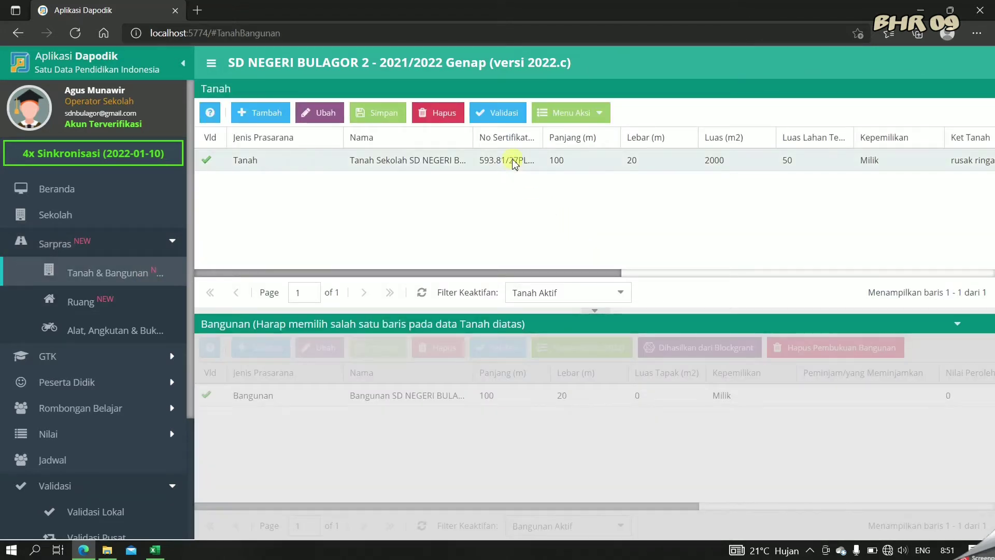
{"action": "left_click", "coordinate": [513, 161]}
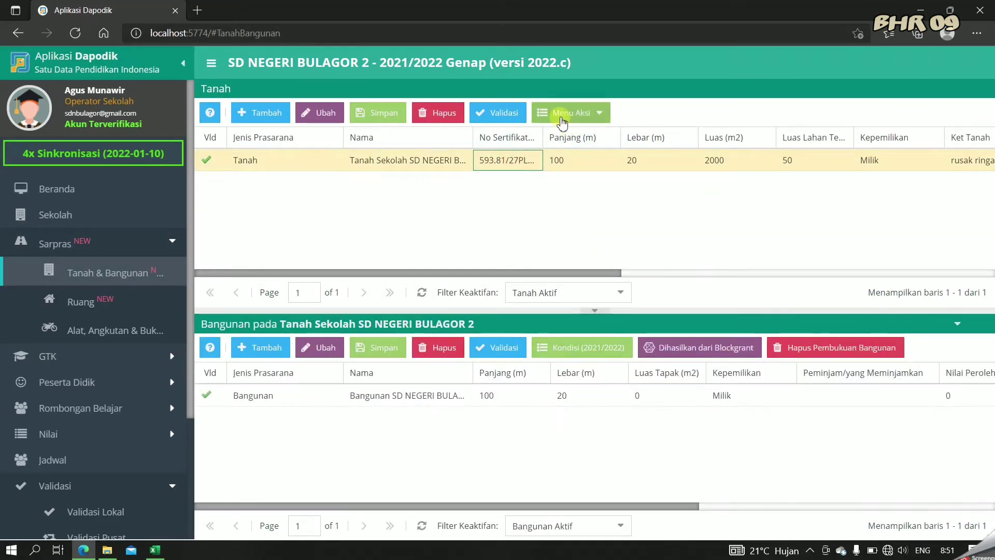
{"action": "left_click", "coordinate": [573, 114]}
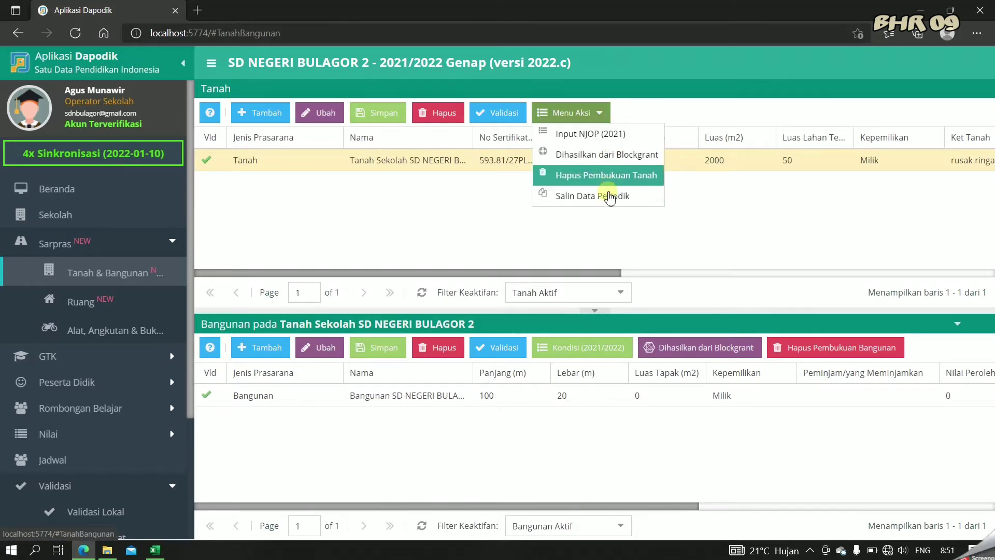
{"action": "left_click", "coordinate": [610, 197]}
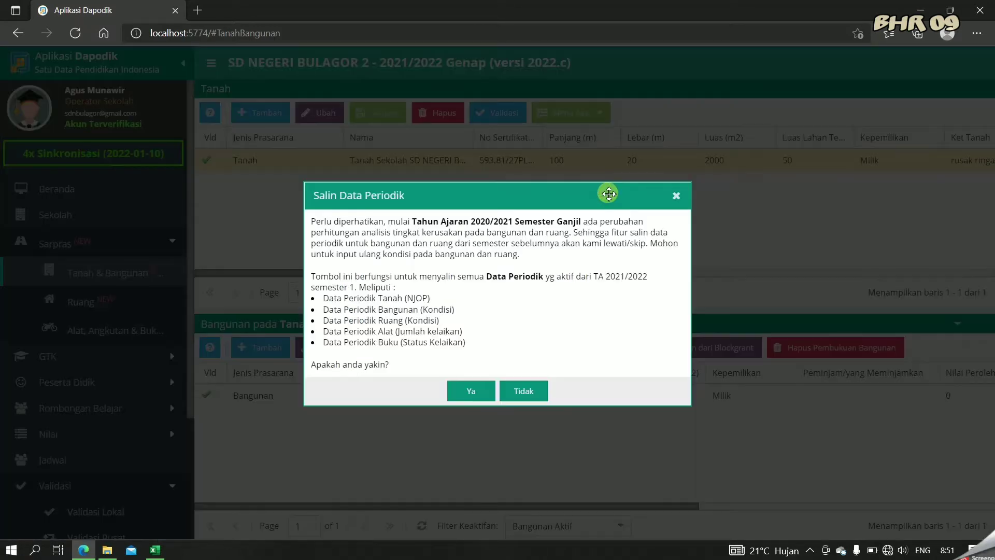
{"action": "left_click", "coordinate": [473, 390]}
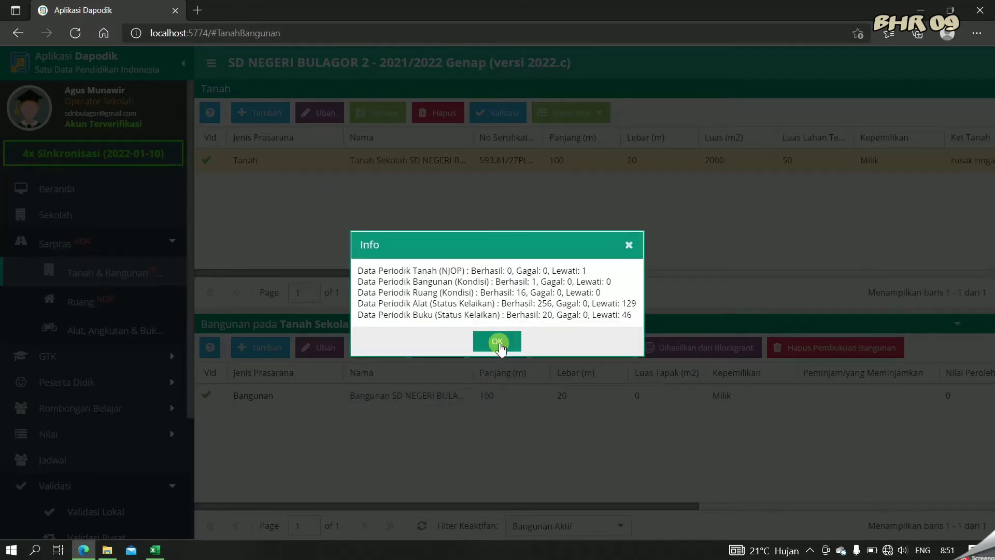
{"action": "left_click", "coordinate": [499, 342]}
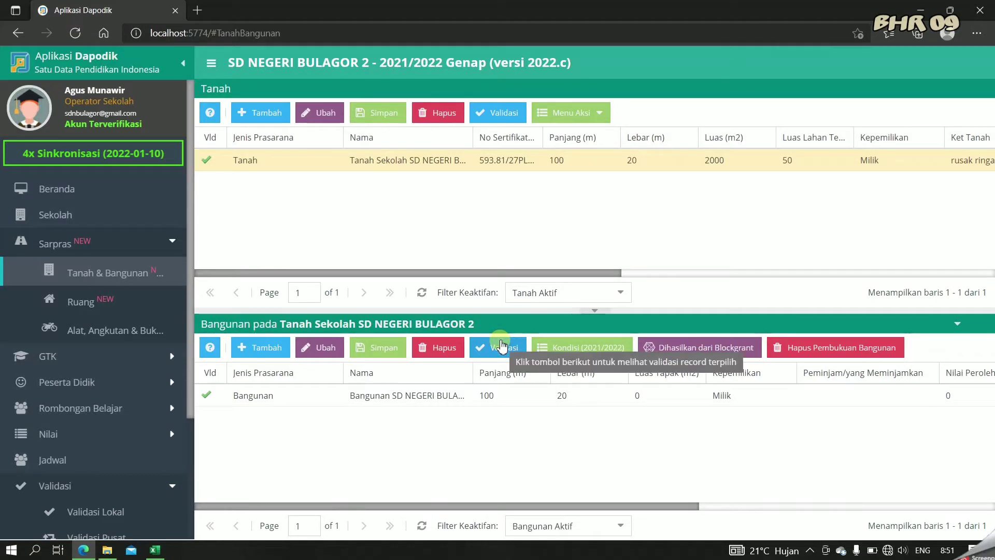
Step: Expand the school building's classrooms in Ruang and view the 2021/2022 room condition of Ruang Kelas 1
{"action": "left_click", "coordinate": [147, 306]}
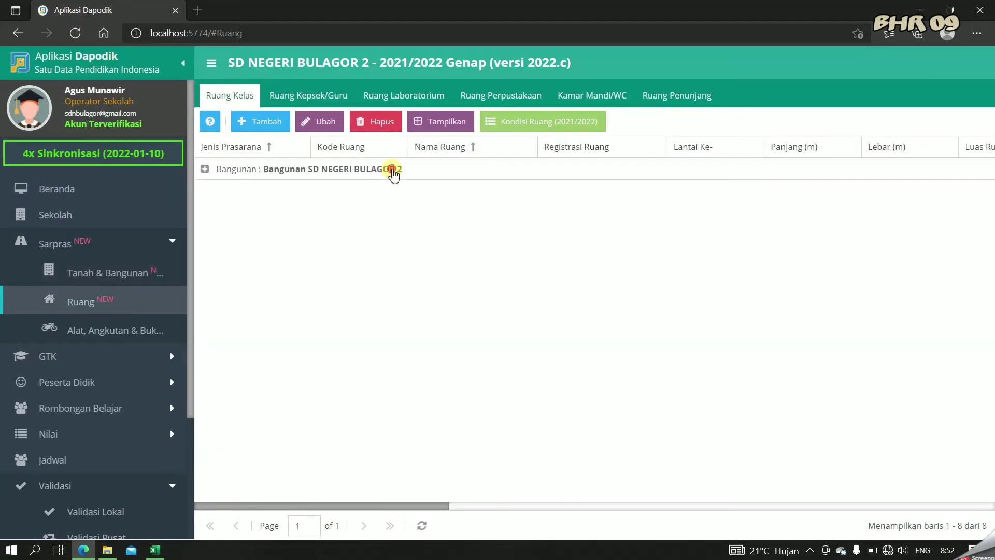
{"action": "left_click", "coordinate": [392, 172]}
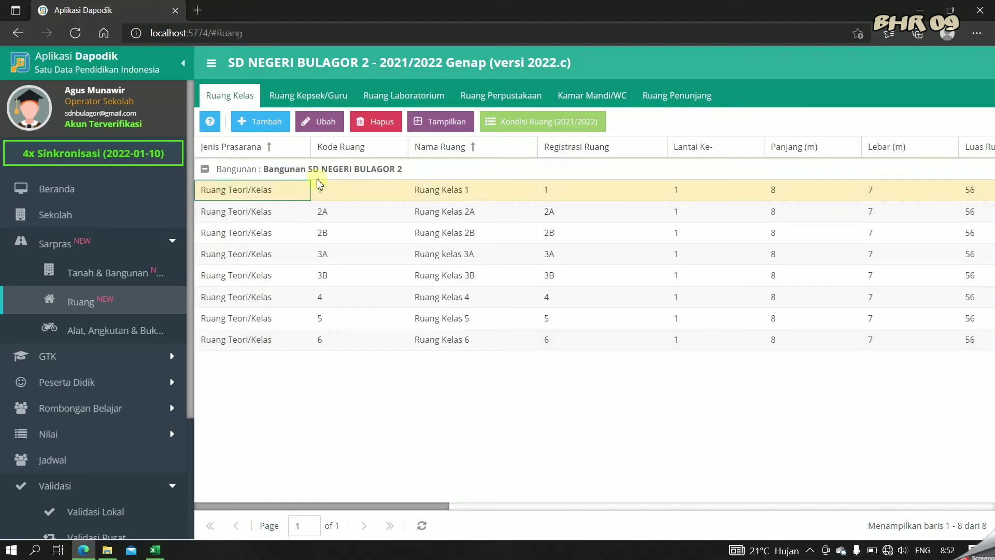
{"action": "left_click", "coordinate": [538, 123]}
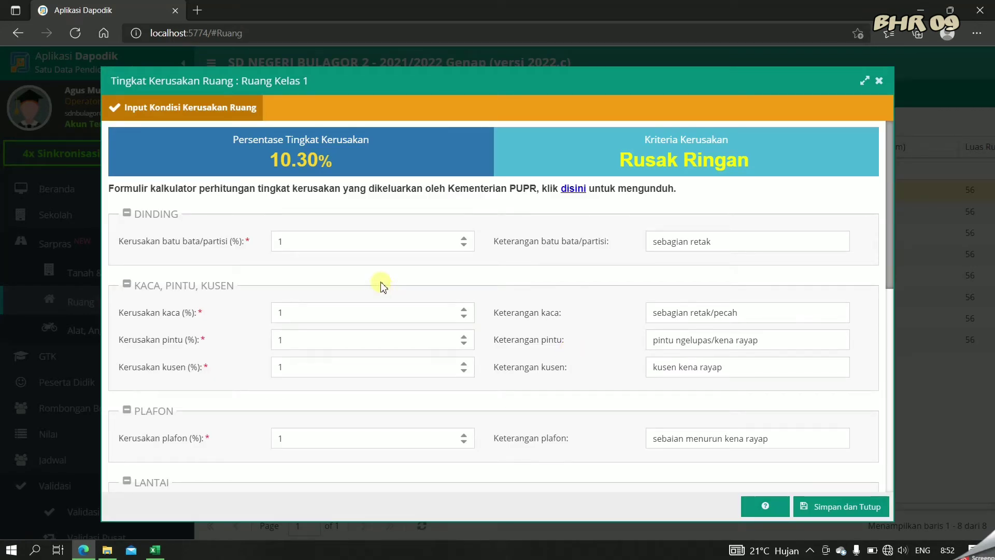
{"action": "left_click", "coordinate": [879, 82]}
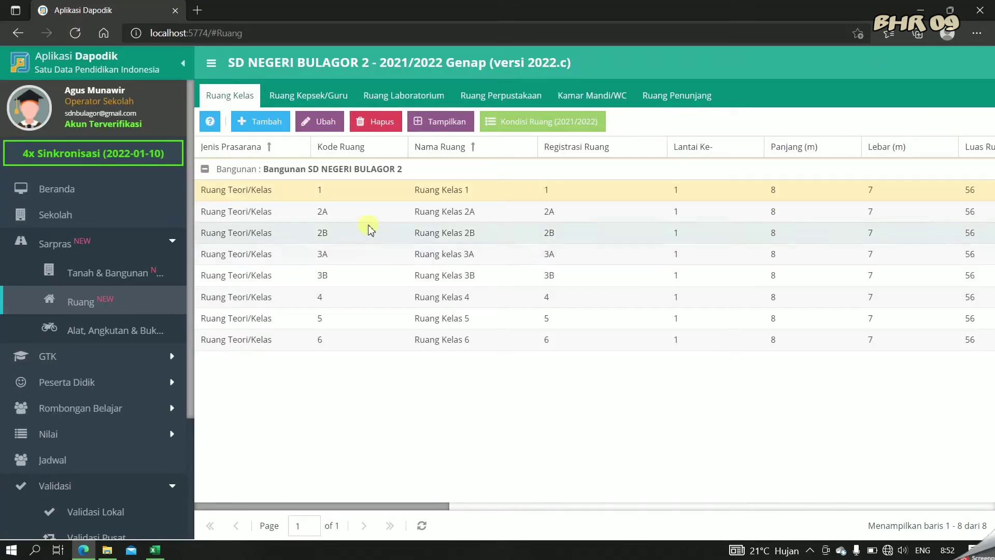
Step: Recheck the damage-level form of Ruang Kelas 1, and select Ruang Kelas 2A and Ruang Kelas 6 in the classroom list
{"action": "left_click", "coordinate": [380, 214]}
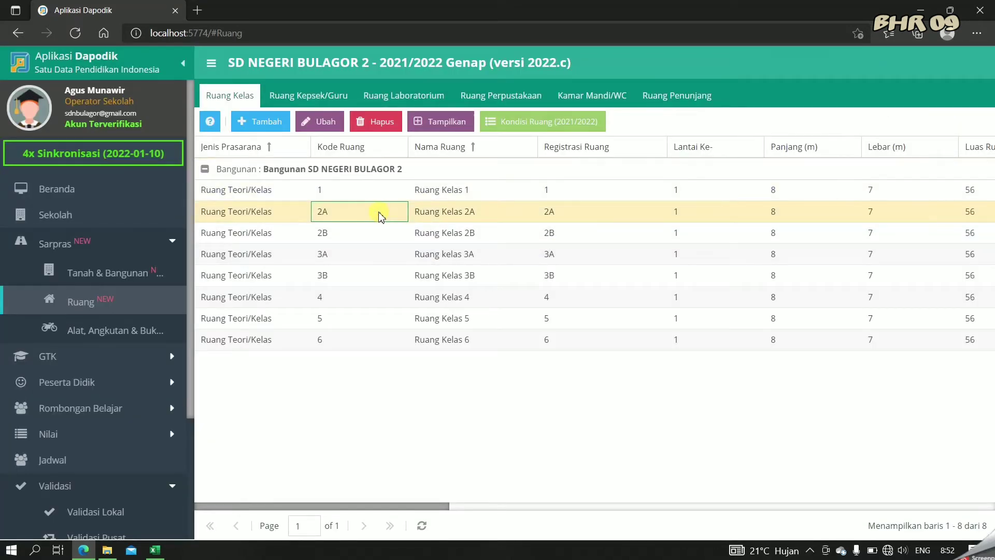
{"action": "left_click", "coordinate": [452, 195]}
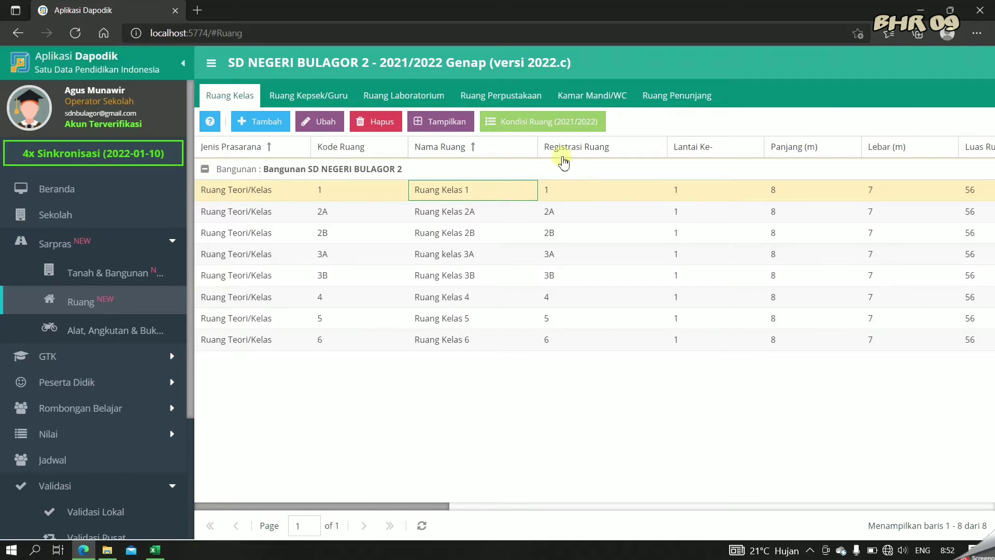
{"action": "left_click", "coordinate": [579, 123]}
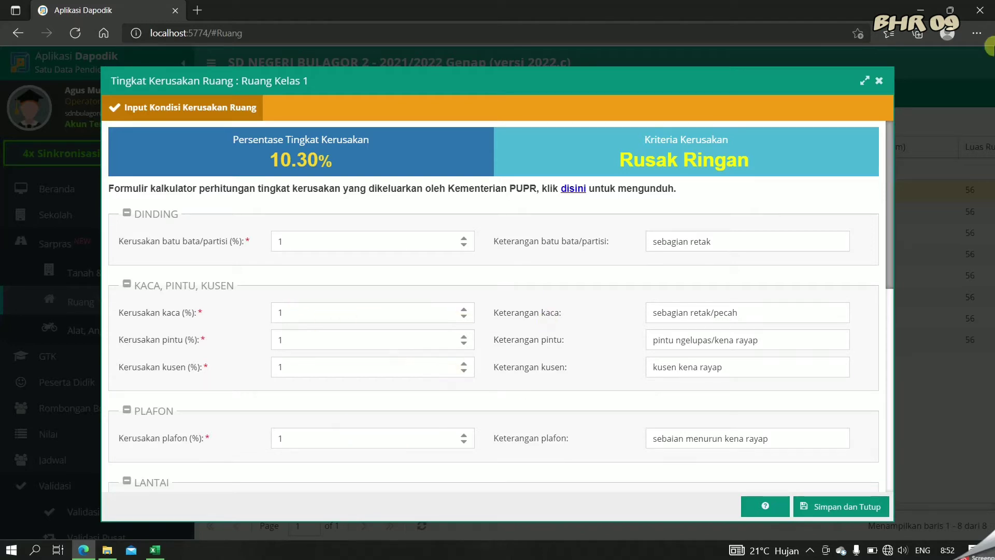
{"action": "left_click", "coordinate": [879, 81]}
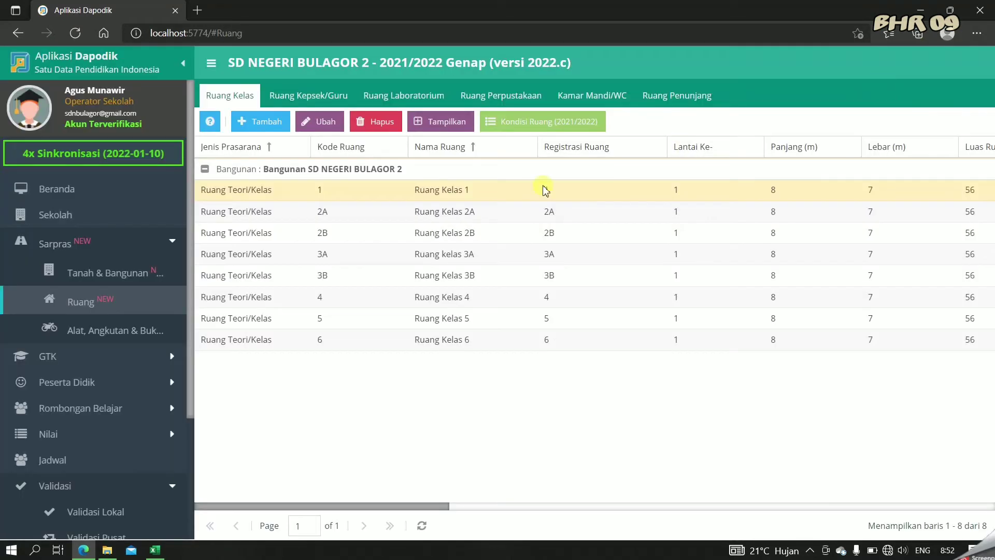
{"action": "left_click", "coordinate": [373, 212]}
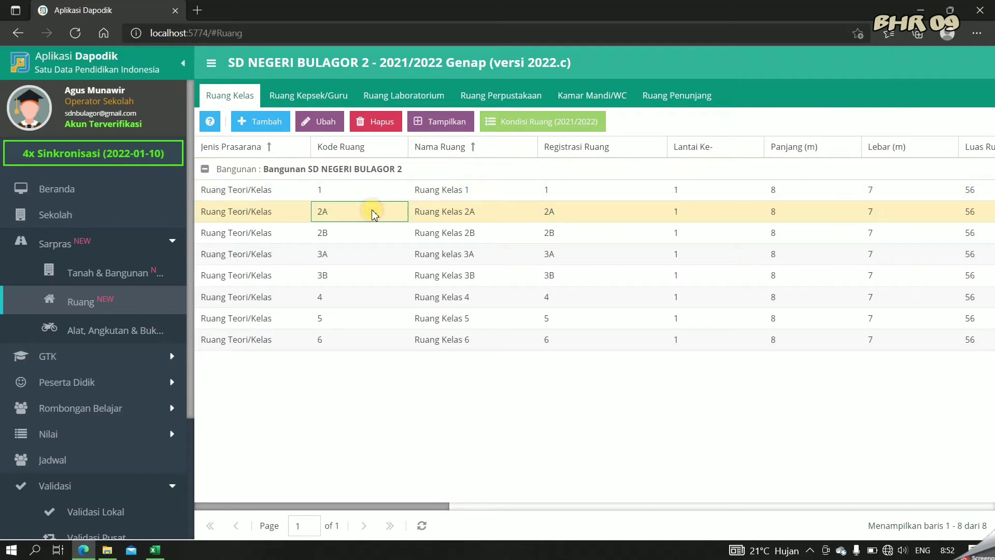
{"action": "left_click", "coordinate": [381, 340]}
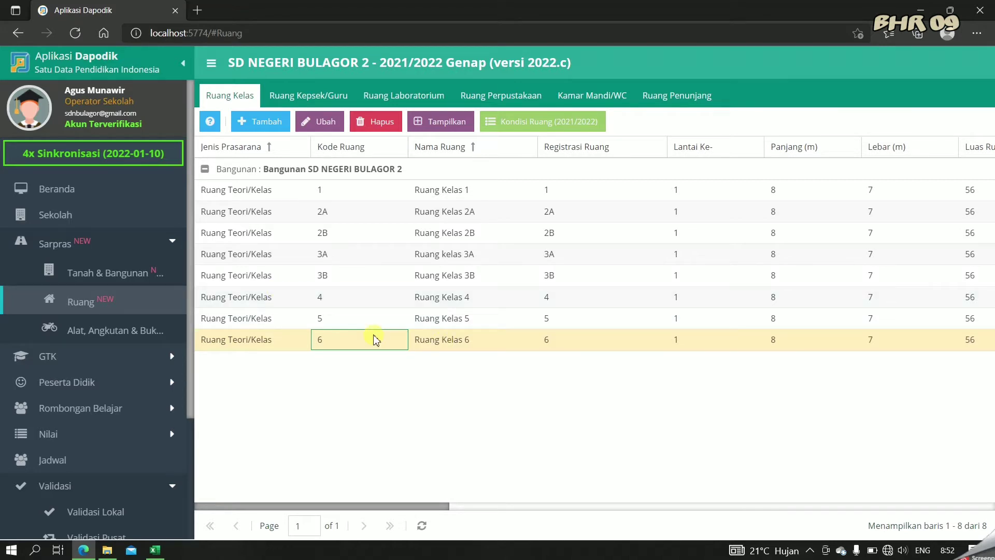
Step: View the equipment lists in Alat, Angkutan & Buku for Alat di luar Ruangan and the room laiinya, expanding the latter's items
{"action": "left_click", "coordinate": [147, 331]}
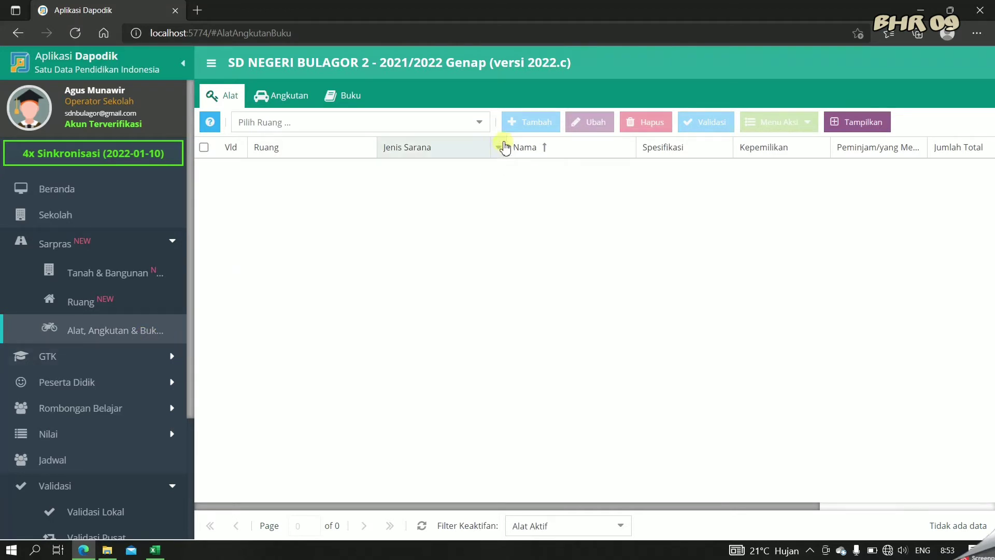
{"action": "left_click", "coordinate": [480, 125]}
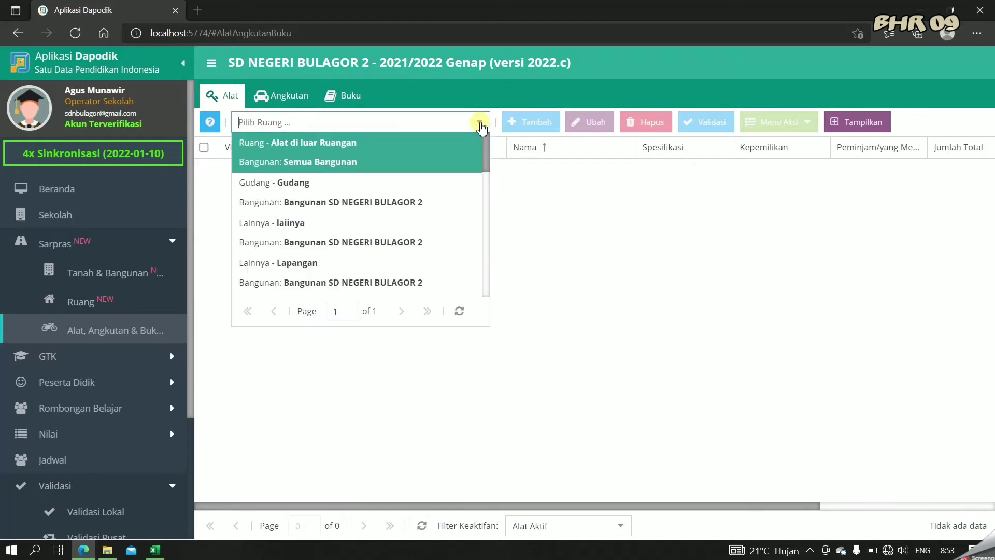
{"action": "left_click", "coordinate": [393, 158]}
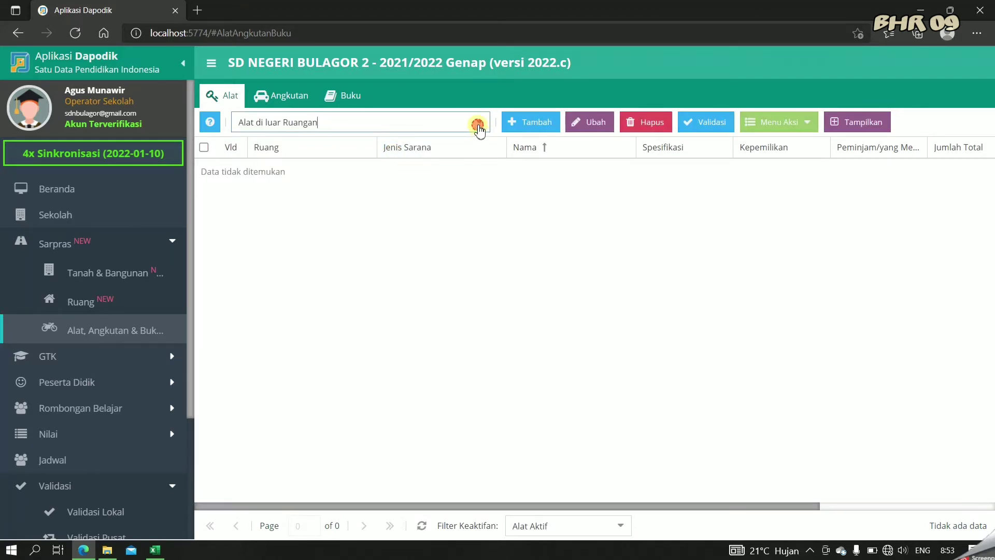
{"action": "left_click", "coordinate": [478, 126]}
{"action": "left_click", "coordinate": [439, 188]}
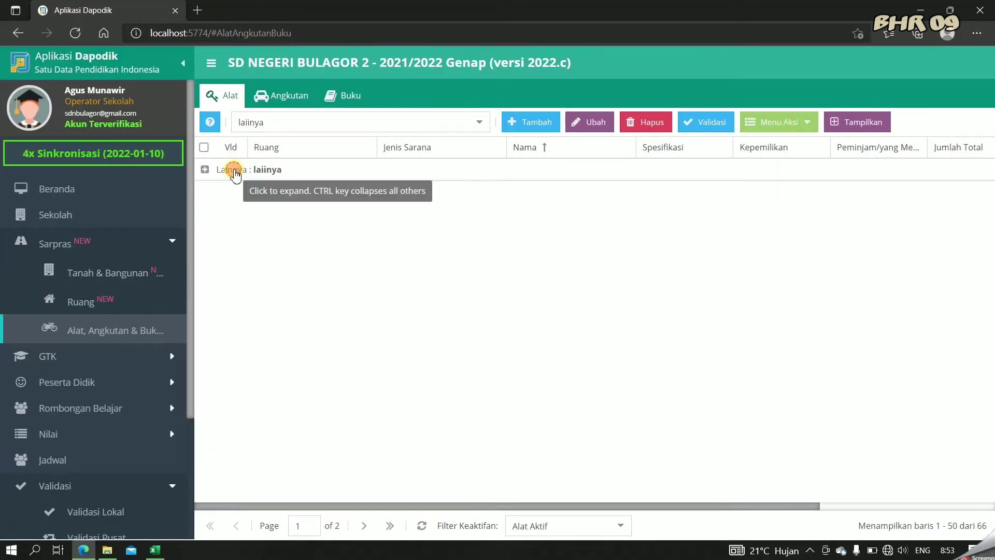
{"action": "left_click", "coordinate": [228, 168]}
Step: Examine the first teacher's Penugasan in the Guru list, including the Sekolah induk choices, and close it without saving
{"action": "left_click", "coordinate": [91, 361]}
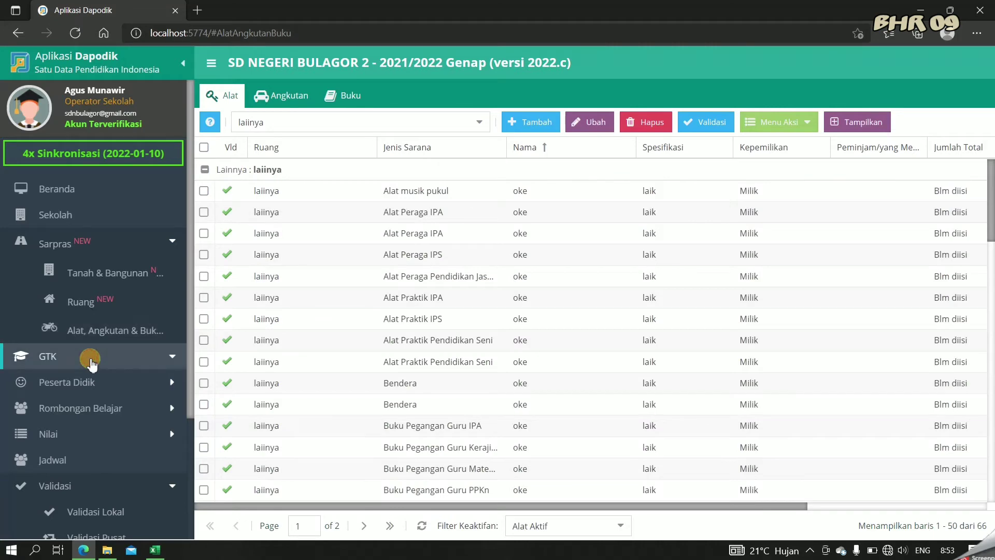
{"action": "left_click", "coordinate": [94, 383]}
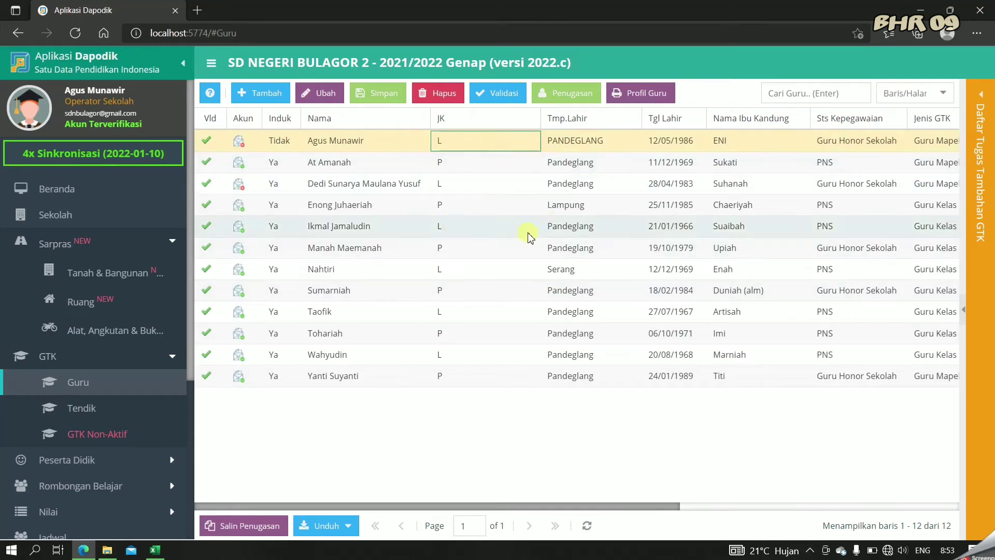
{"action": "left_click", "coordinate": [578, 95]}
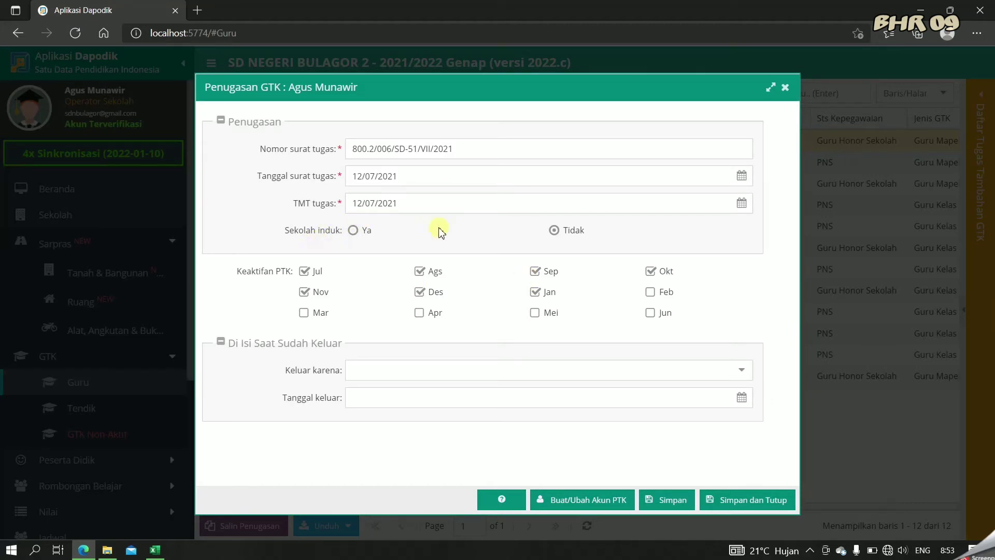
{"action": "left_click", "coordinate": [354, 230]}
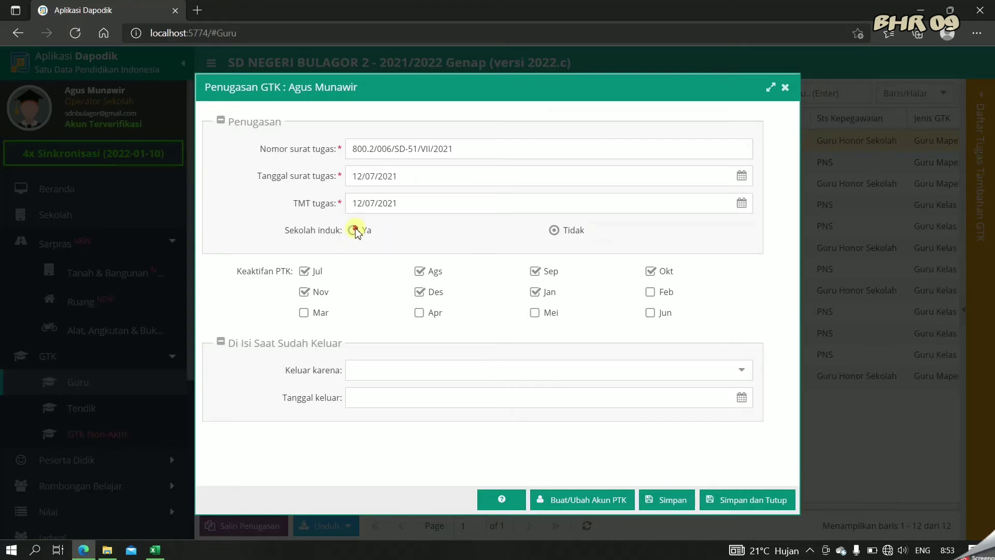
{"action": "left_click", "coordinate": [557, 236]}
{"action": "left_click", "coordinate": [785, 87]}
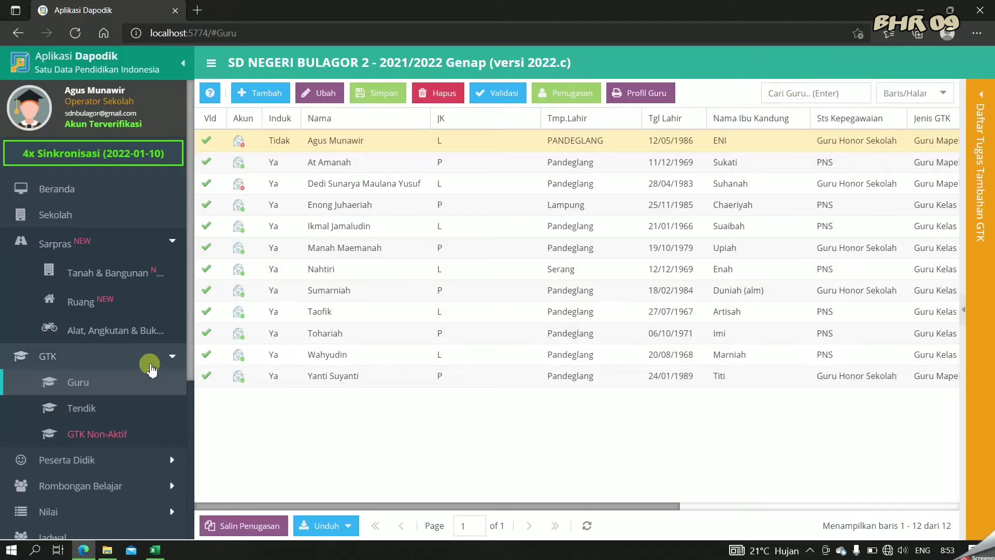
Step: View the Tendik list, and collapse the Sarpras and GTK groups
{"action": "left_click", "coordinate": [132, 414]}
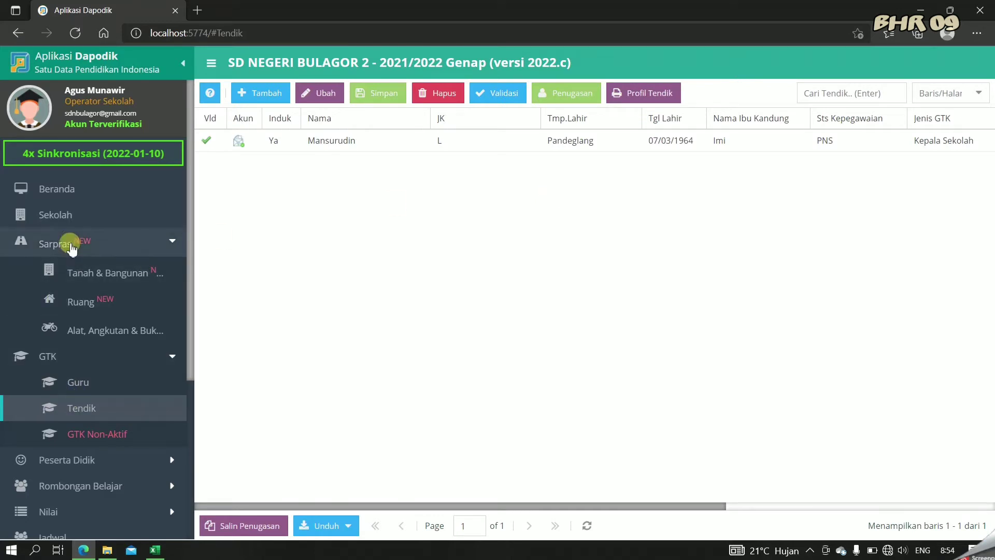
{"action": "left_click", "coordinate": [57, 242]}
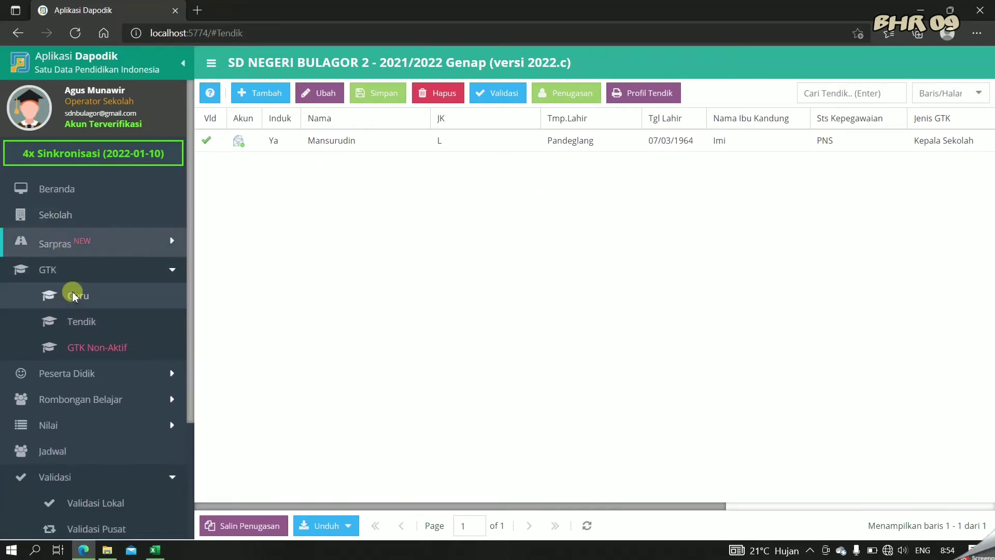
{"action": "left_click", "coordinate": [69, 271]}
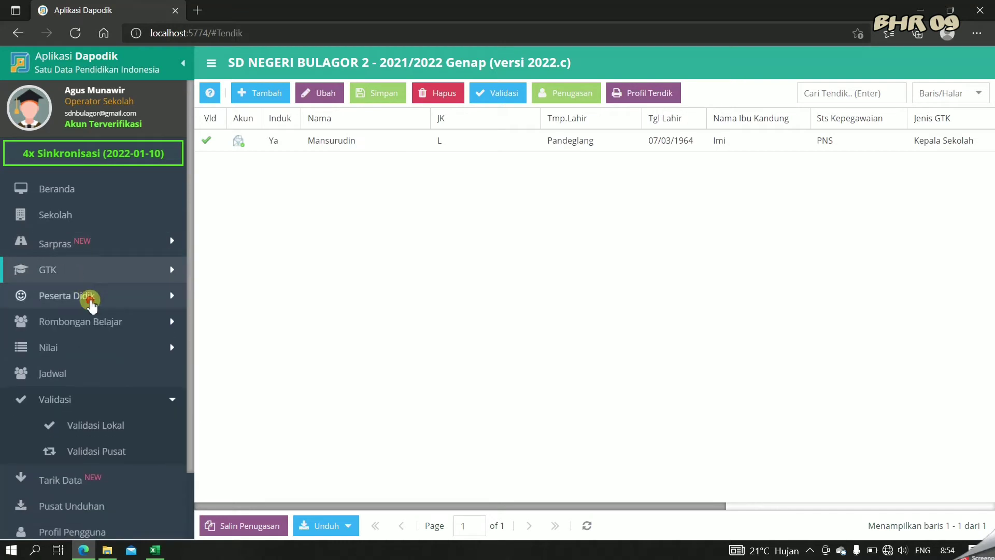
Step: Open the Peserta Didik list and view the second student's 2021/2022 Genap periodic data
{"action": "left_click", "coordinate": [91, 300]}
{"action": "left_click", "coordinate": [103, 321]}
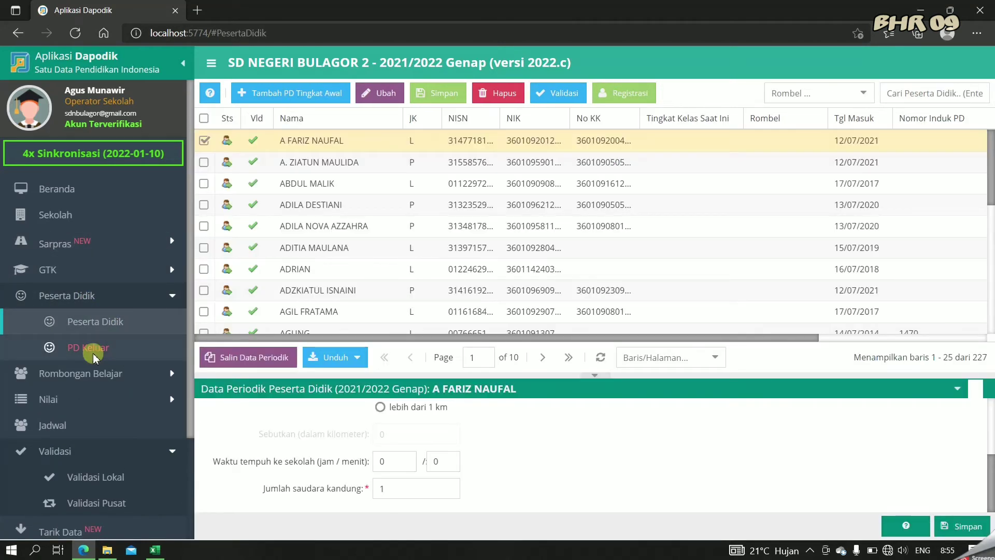
{"action": "left_click", "coordinate": [458, 165]}
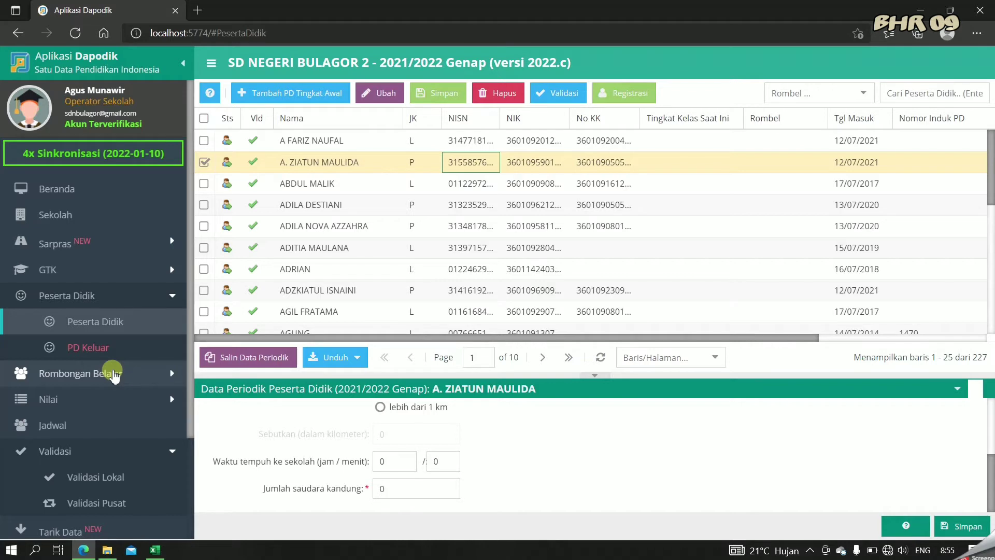
Step: In the Reguler Rombongan Belajar list, continue the semester from semester 1 T.A 2021/2022 for Tingkat 1 - Kelas 1
{"action": "left_click", "coordinate": [113, 377]}
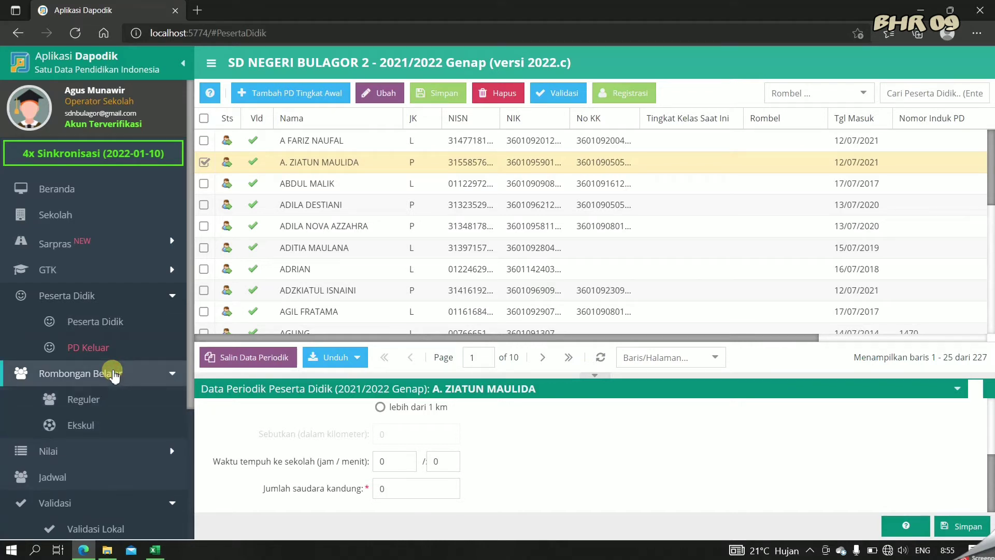
{"action": "left_click", "coordinate": [119, 408]}
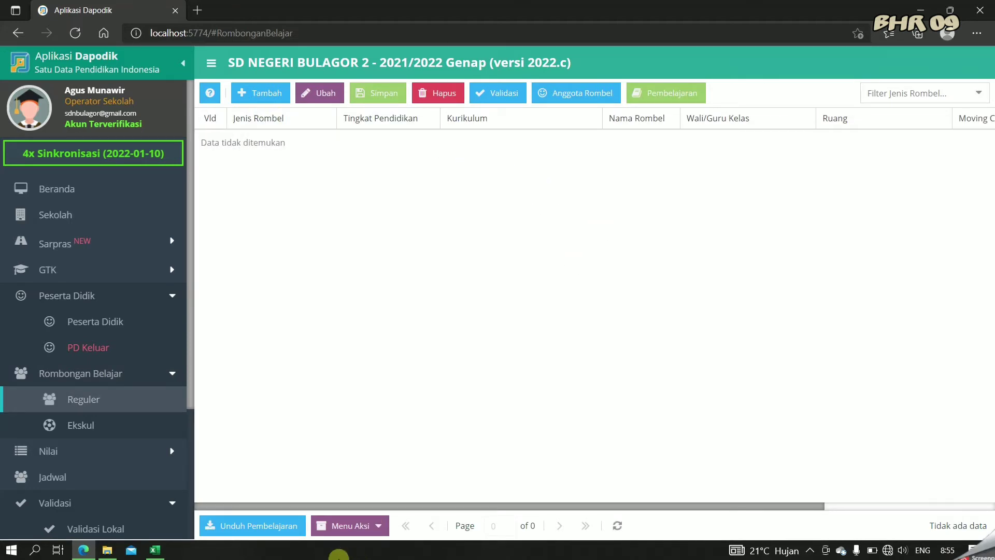
{"action": "left_click", "coordinate": [372, 526]}
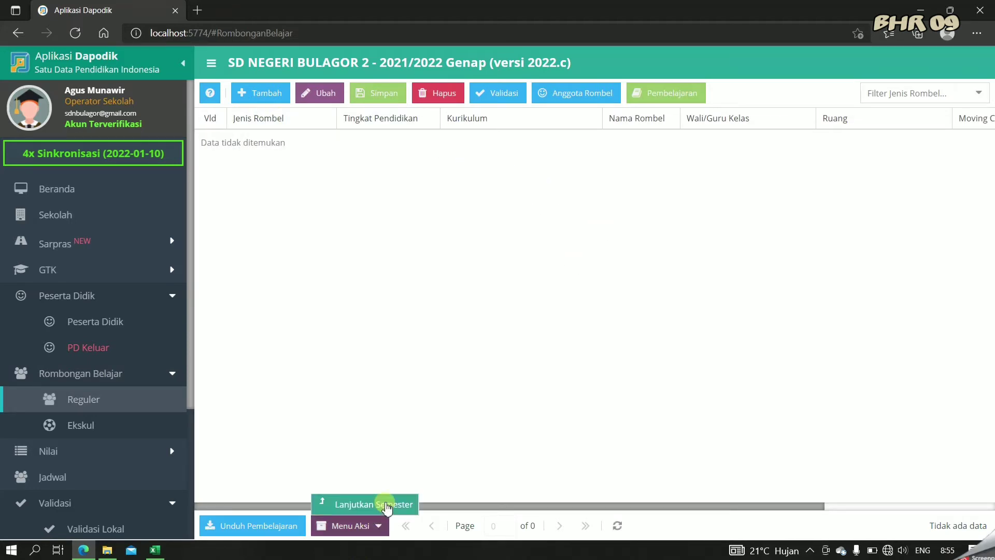
{"action": "left_click", "coordinate": [385, 505]}
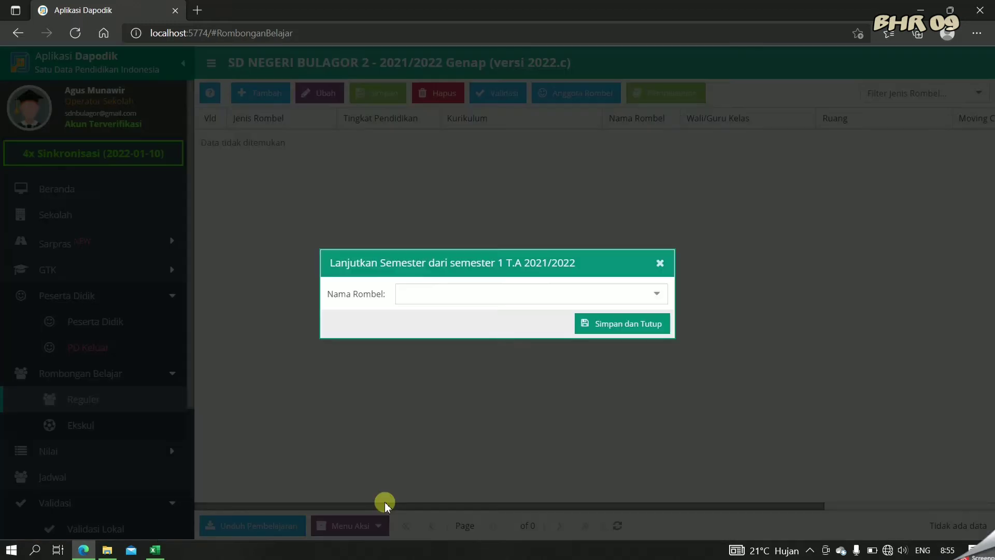
{"action": "left_click", "coordinate": [657, 293]}
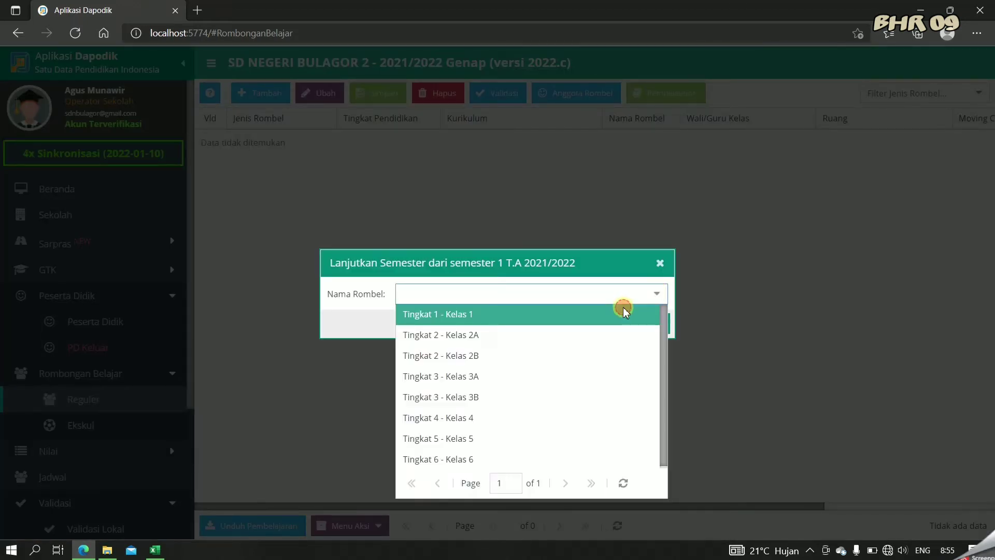
{"action": "left_click", "coordinate": [624, 313]}
{"action": "left_click", "coordinate": [635, 327]}
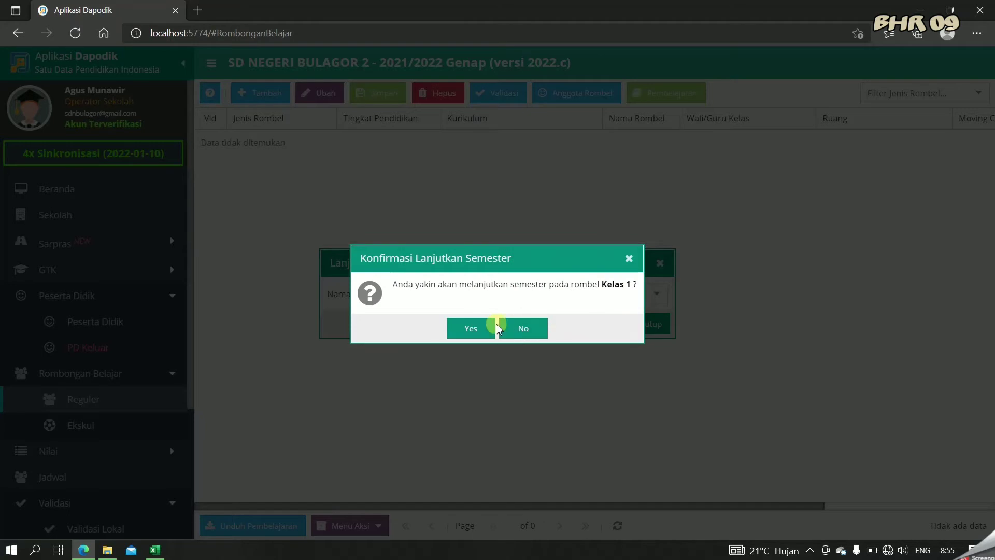
{"action": "left_click", "coordinate": [473, 329]}
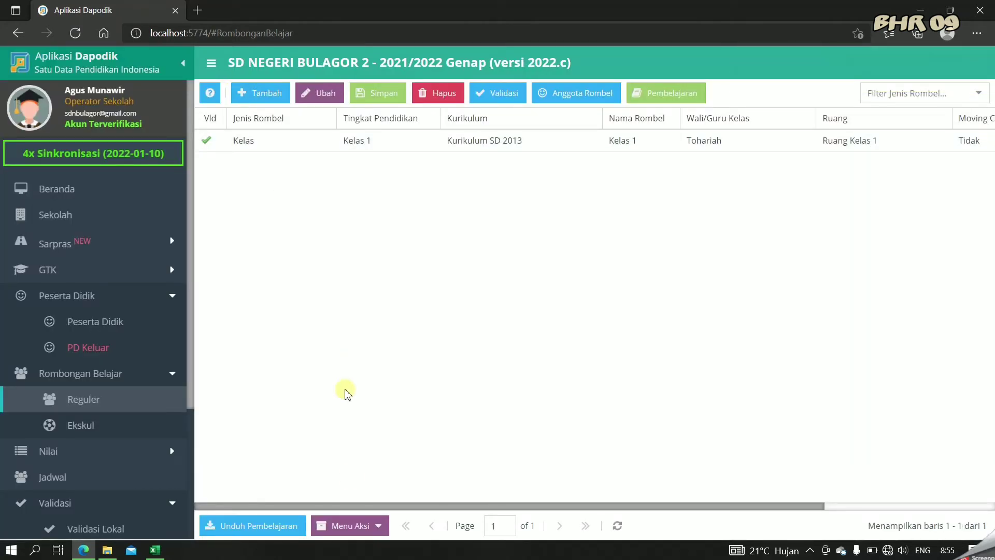
Step: Continue the semester for the rombel Tingkat 2 - Kelas 2A and confirm it
{"action": "left_click", "coordinate": [377, 525]}
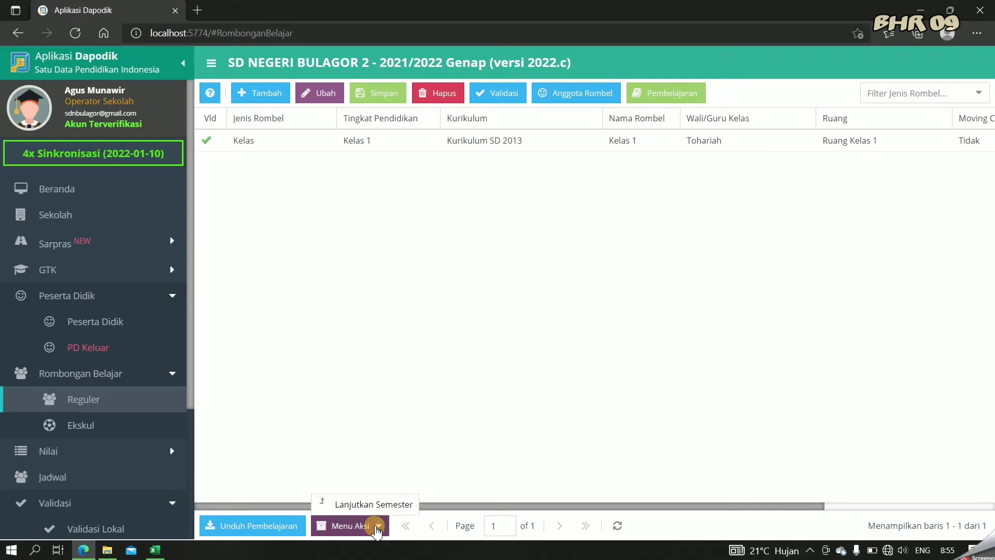
{"action": "left_click", "coordinate": [396, 506]}
{"action": "left_click", "coordinate": [657, 293]}
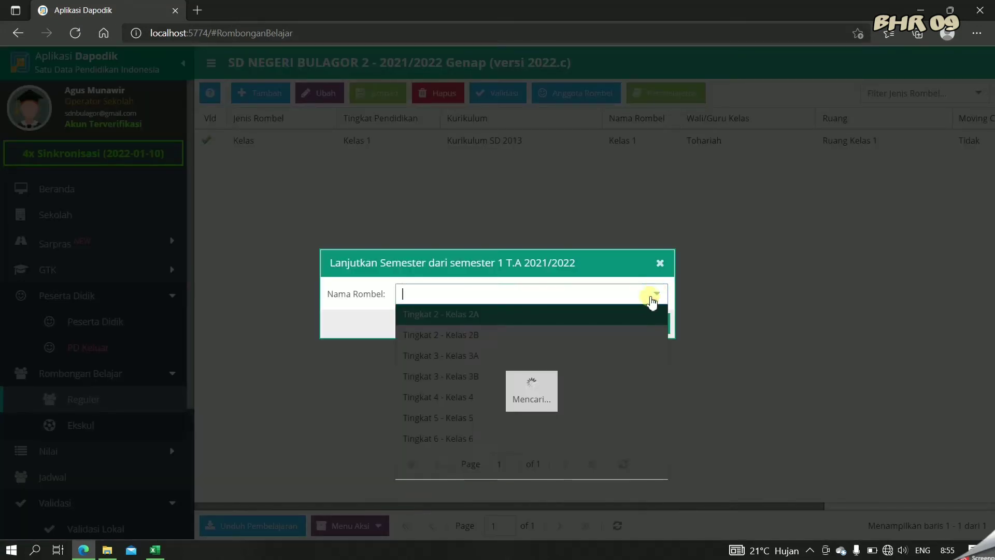
{"action": "left_click", "coordinate": [633, 317]}
{"action": "left_click", "coordinate": [637, 322]}
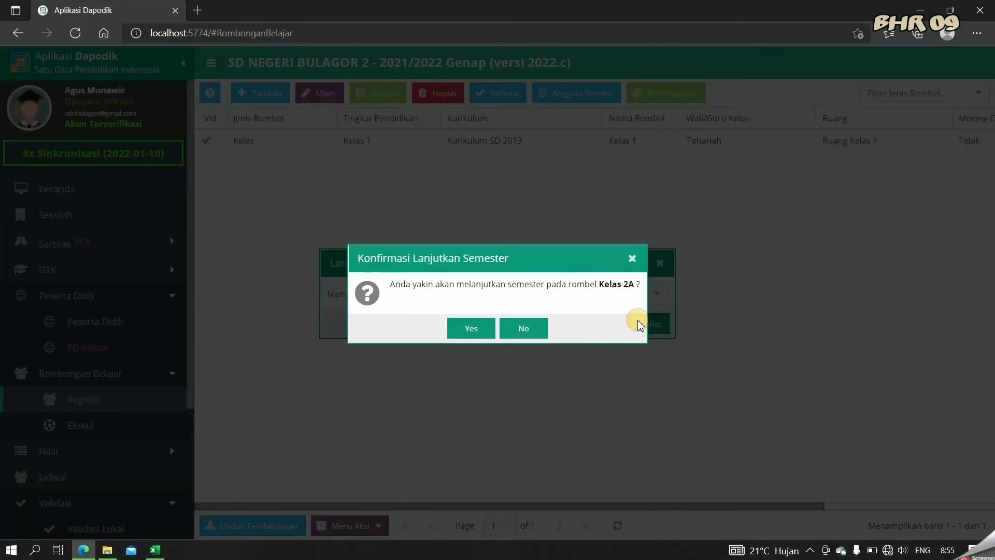
{"action": "left_click", "coordinate": [470, 327]}
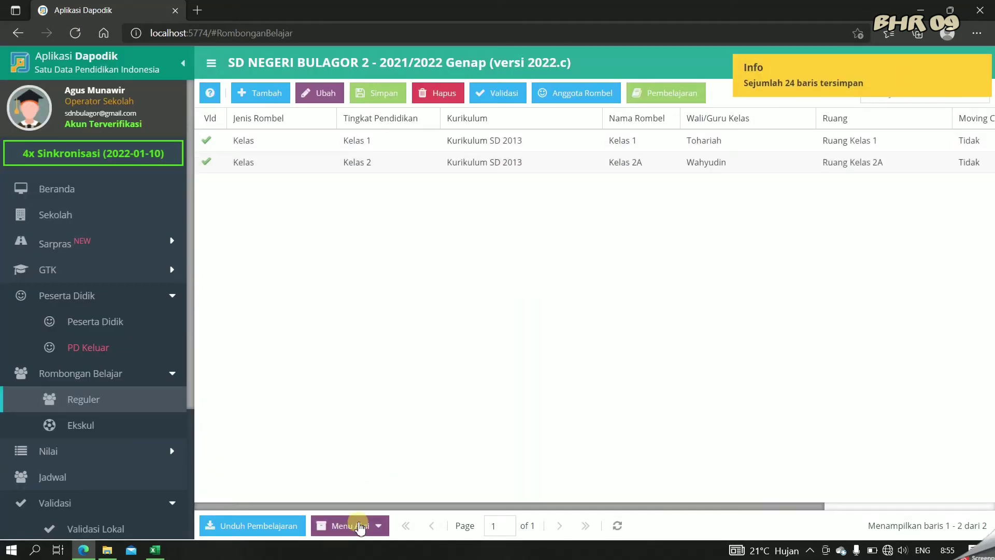
Step: Continue the semester for the rombel Tingkat 2 - Kelas 2B and confirm it
{"action": "left_click", "coordinate": [360, 526]}
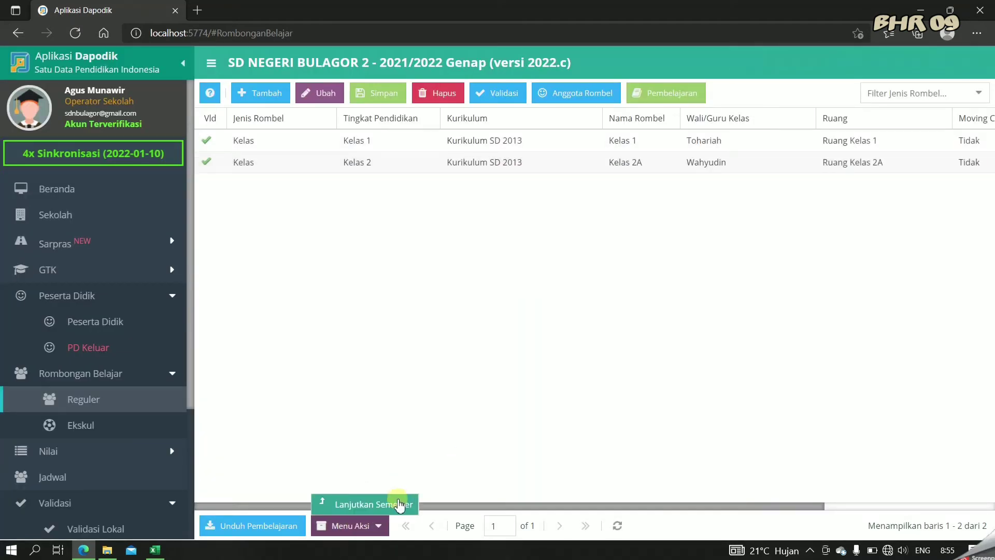
{"action": "left_click", "coordinate": [397, 506]}
{"action": "left_click", "coordinate": [655, 293]}
{"action": "type", "text": "Kelas 2B"}
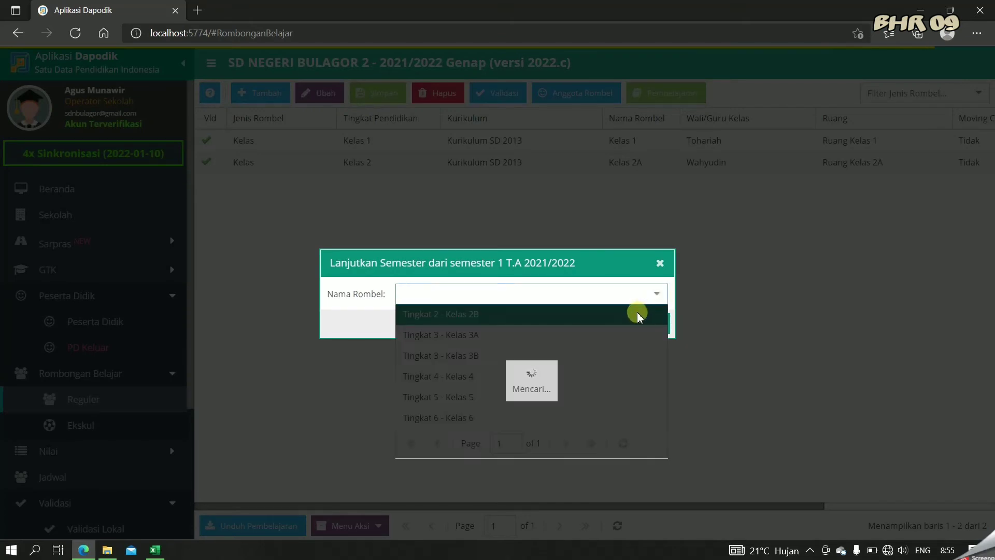
{"action": "left_click", "coordinate": [630, 325]}
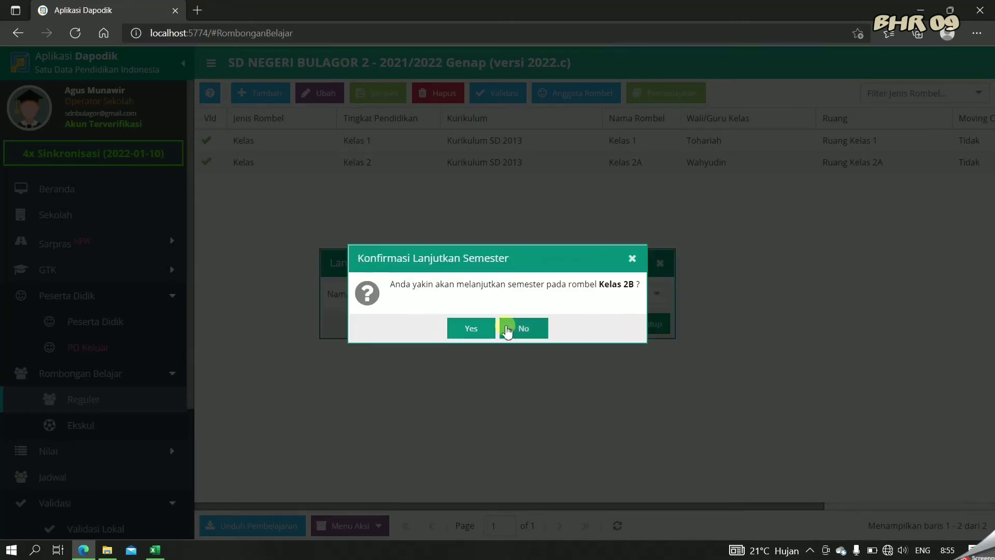
{"action": "left_click", "coordinate": [474, 328]}
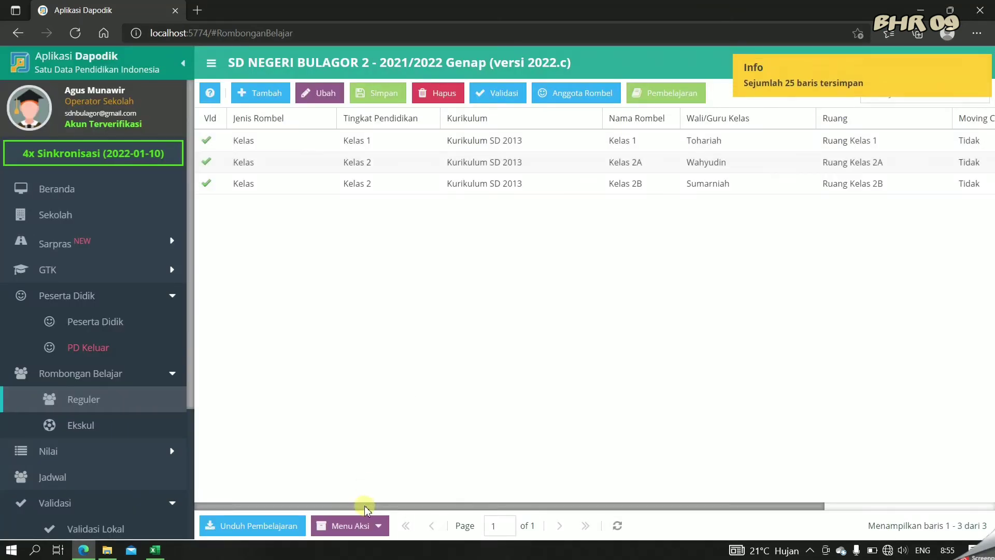
Step: Continue the semester for the rombel Tingkat 3 - Kelas 3A and confirm it
{"action": "left_click", "coordinate": [370, 526]}
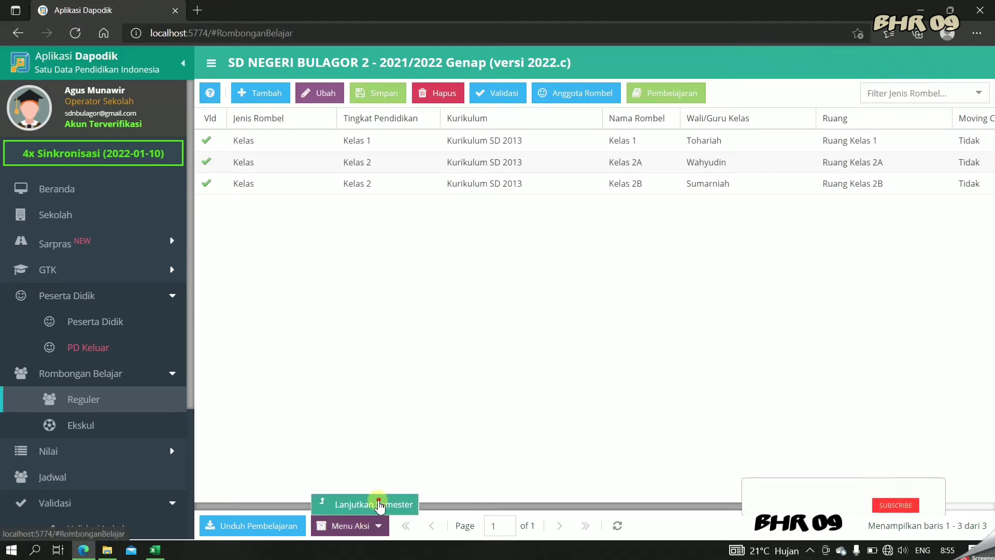
{"action": "left_click", "coordinate": [378, 505]}
{"action": "left_click", "coordinate": [657, 294]}
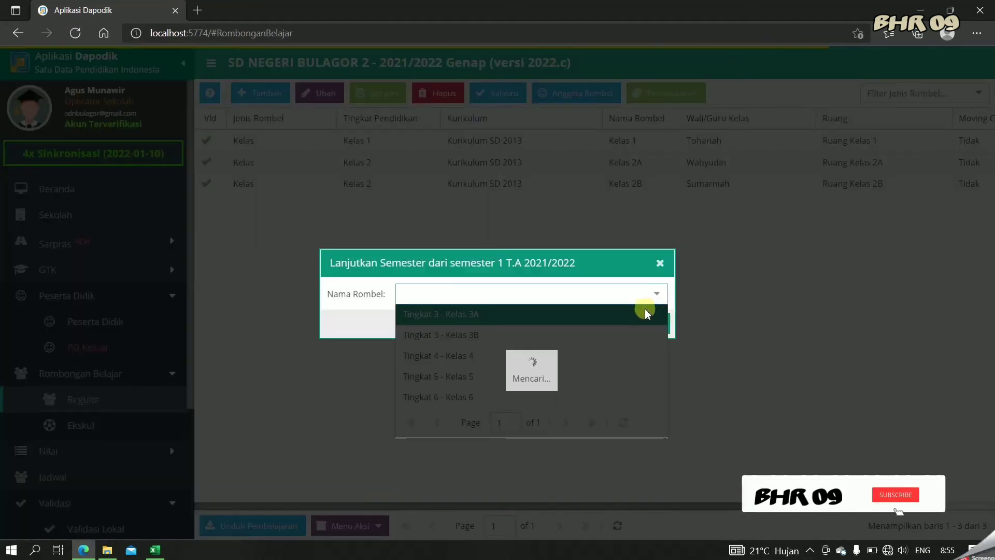
{"action": "left_click", "coordinate": [644, 309]}
{"action": "left_click", "coordinate": [648, 326]}
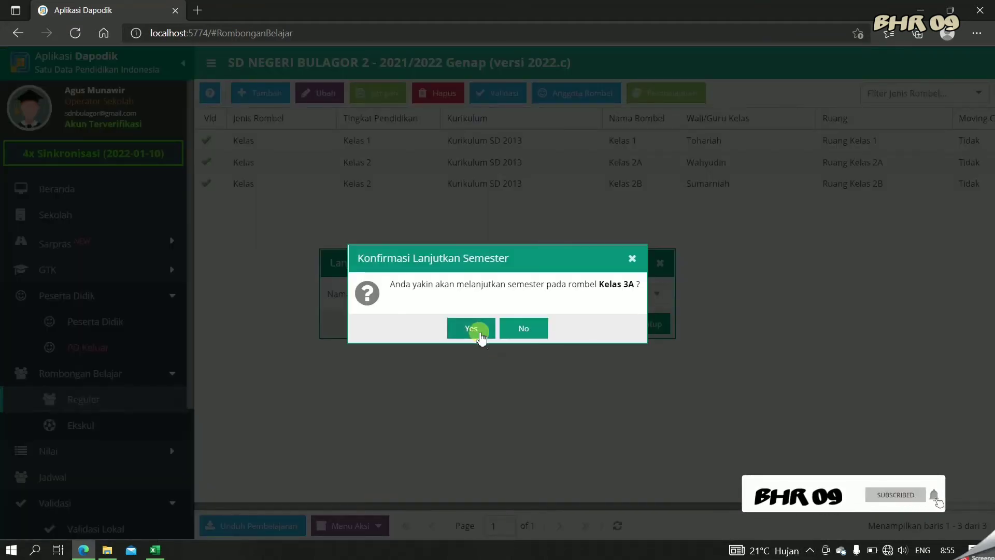
{"action": "left_click", "coordinate": [473, 331]}
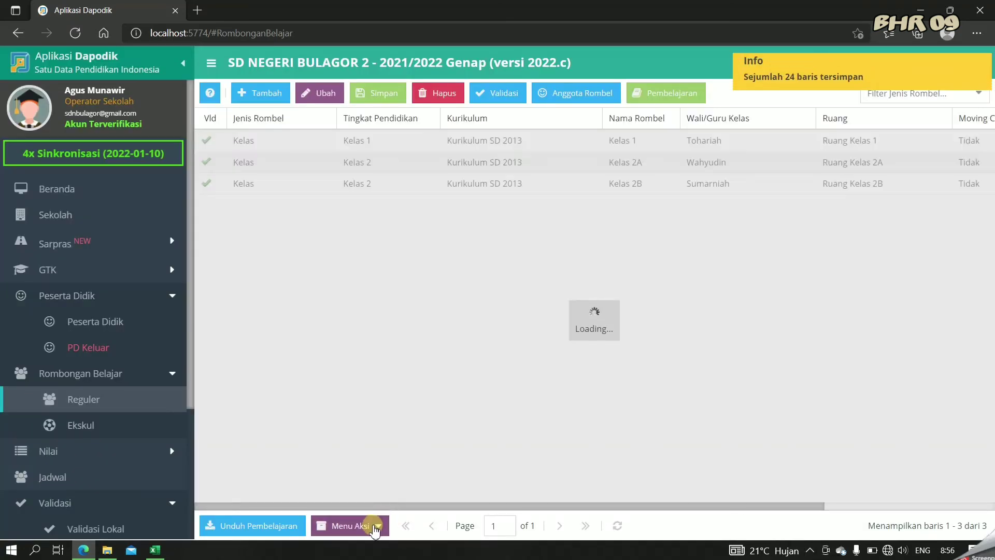
Step: Continue the semester for the rombel Tingkat 3 - Kelas 3B and confirm it
{"action": "left_click", "coordinate": [378, 526]}
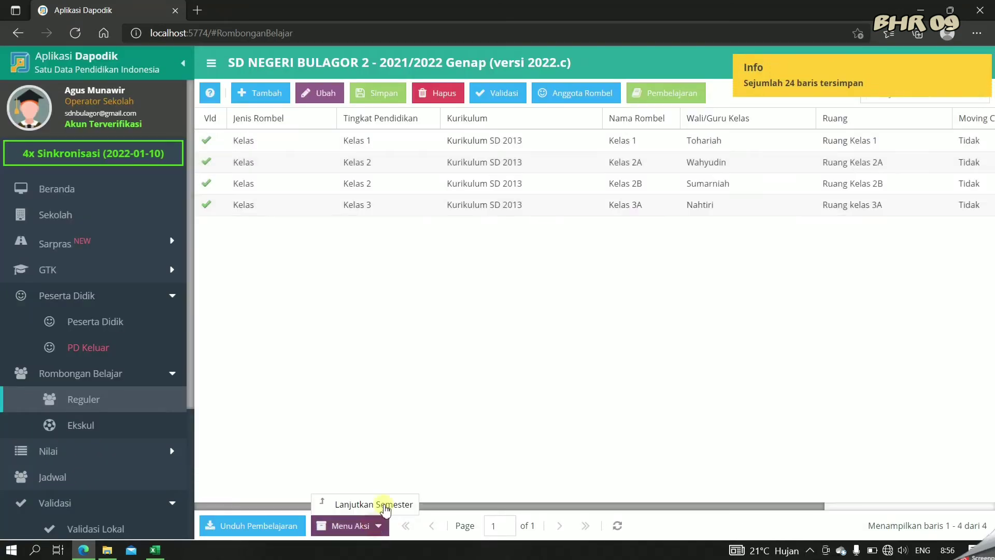
{"action": "left_click", "coordinate": [388, 505]}
{"action": "left_click", "coordinate": [657, 294]}
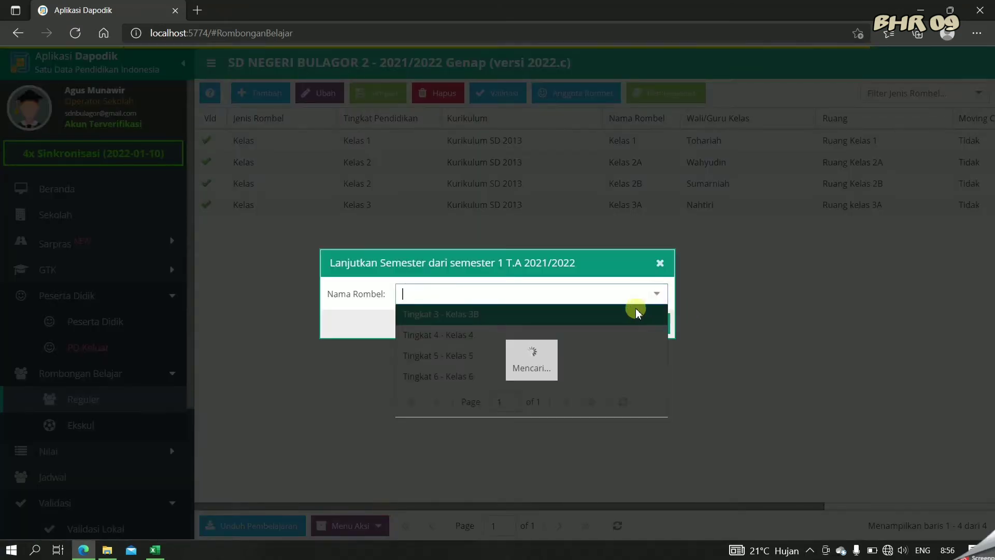
{"action": "left_click", "coordinate": [632, 312]}
{"action": "left_click", "coordinate": [633, 325]}
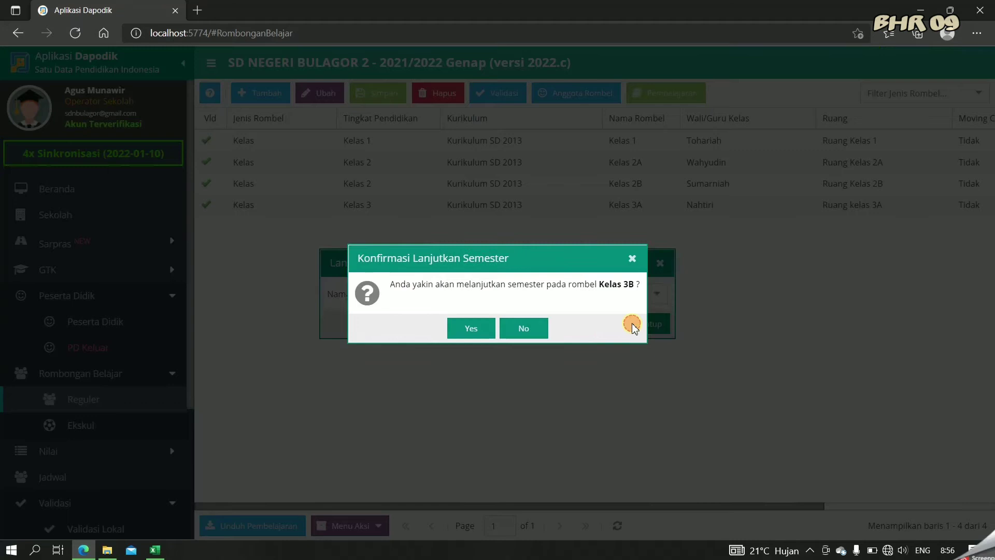
{"action": "left_click", "coordinate": [491, 327]}
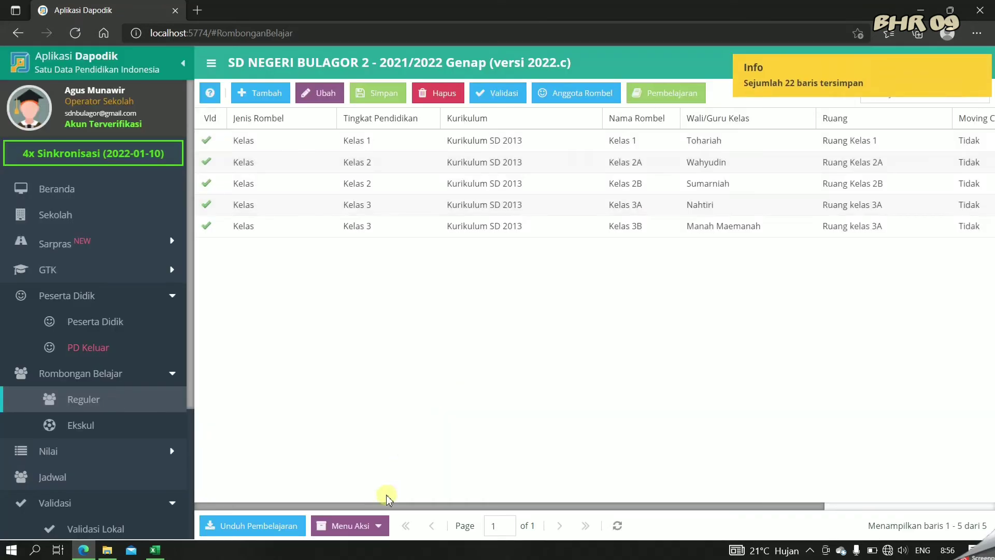
Step: Continue the semester for the rombel Tingkat 4 - Kelas 4 and confirm it
{"action": "left_click", "coordinate": [373, 526]}
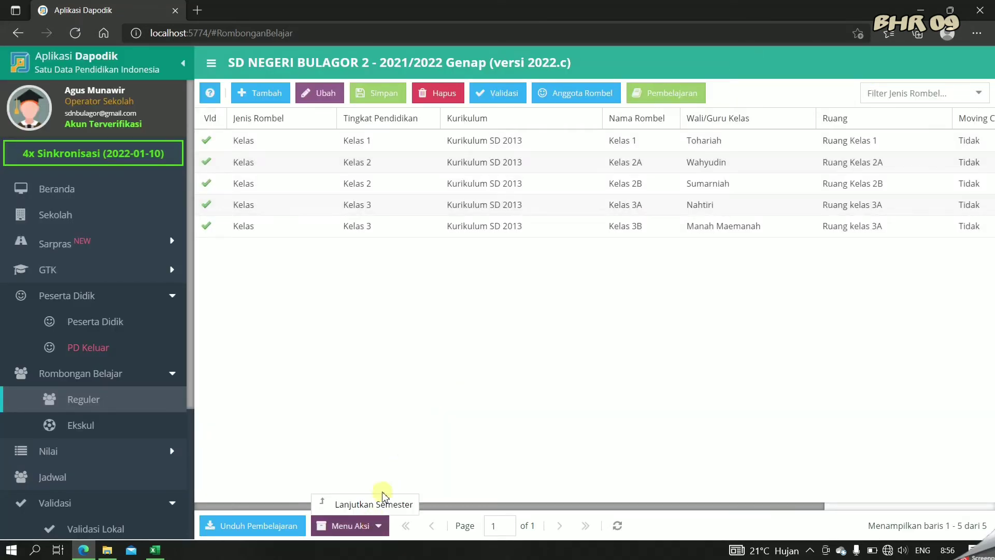
{"action": "left_click", "coordinate": [382, 503]}
{"action": "left_click", "coordinate": [655, 295]}
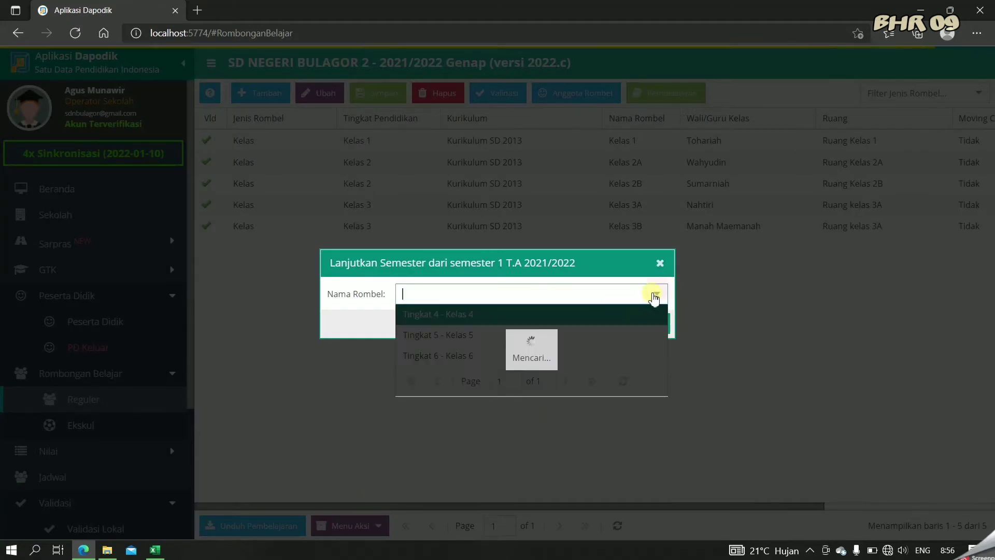
{"action": "left_click", "coordinate": [639, 314]}
{"action": "left_click", "coordinate": [637, 326]}
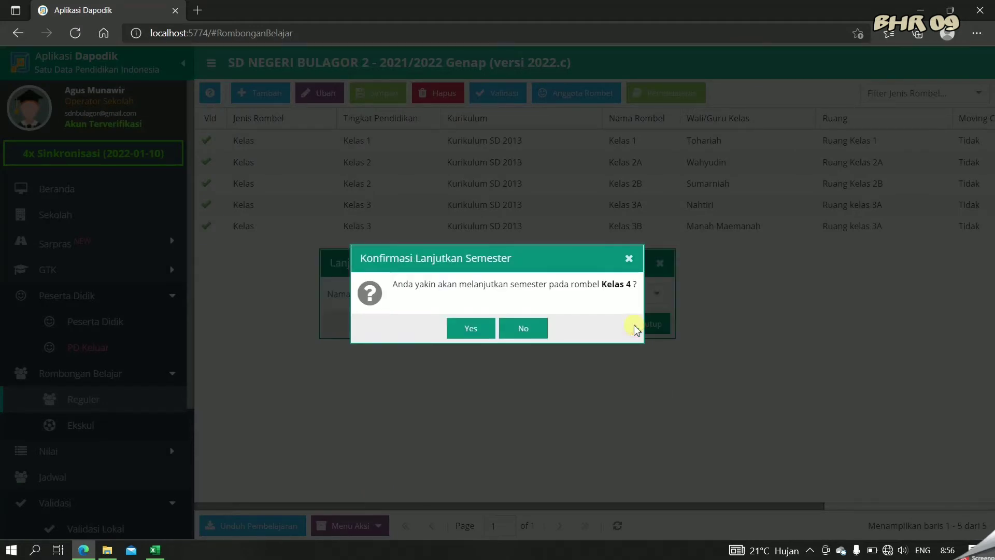
{"action": "left_click", "coordinate": [478, 330]}
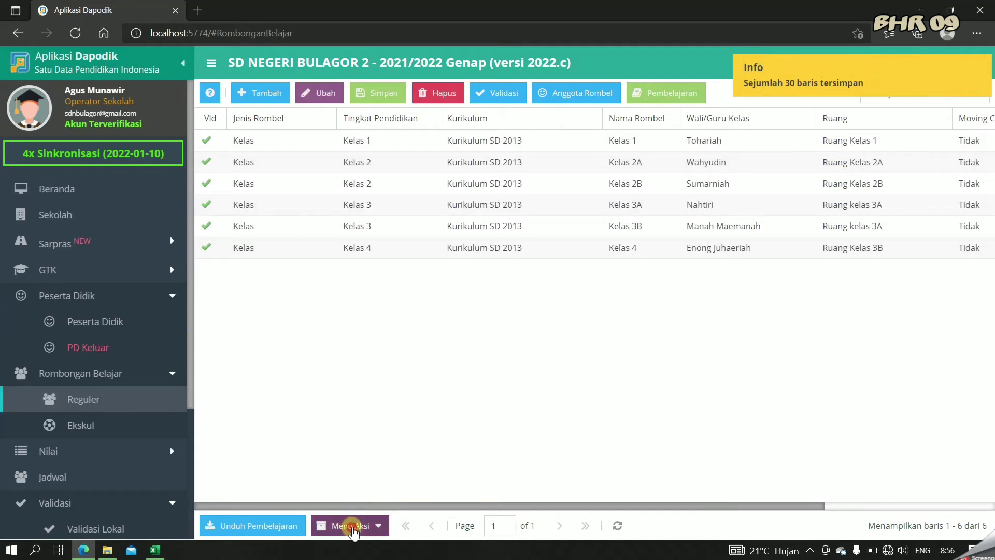
Step: Continue the semester for the rombel Tingkat 5 - Kelas 5 and confirm it
{"action": "left_click", "coordinate": [356, 525]}
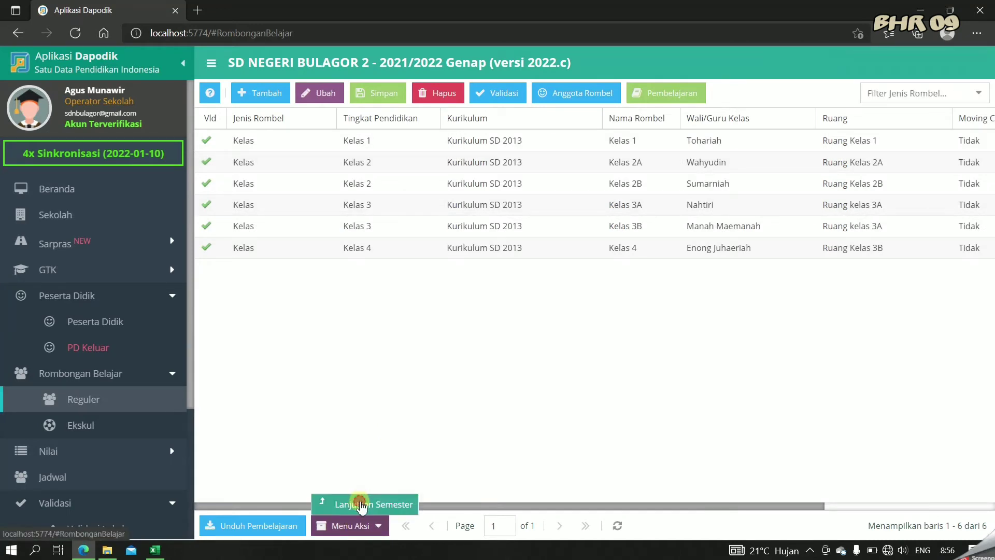
{"action": "left_click", "coordinate": [361, 503]}
{"action": "left_click", "coordinate": [654, 293]}
{"action": "left_click", "coordinate": [620, 314]}
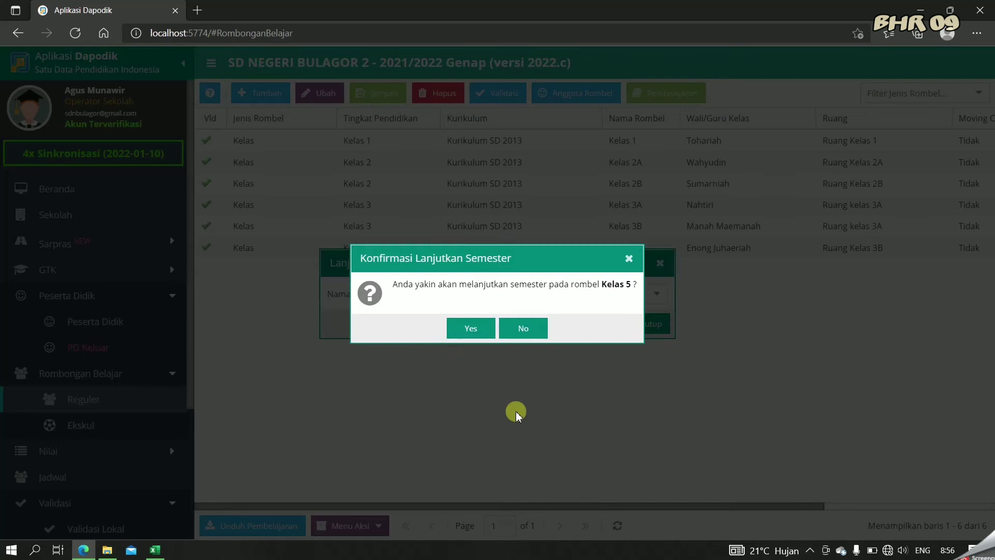
{"action": "left_click", "coordinate": [469, 329]}
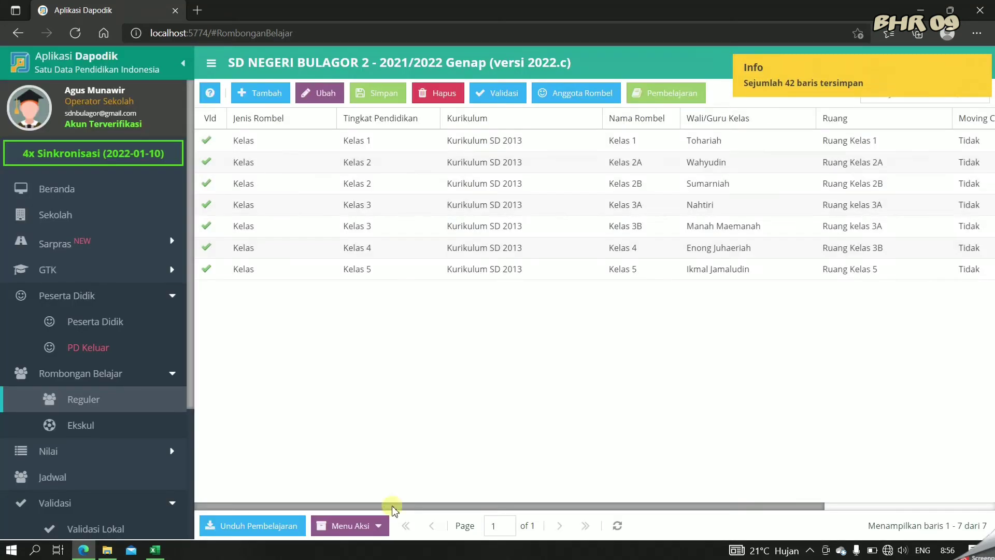
Step: Continue the semester for the rombel Tingkat 6 - Kelas 6 and confirm it
{"action": "left_click", "coordinate": [350, 525]}
{"action": "left_click", "coordinate": [372, 504]}
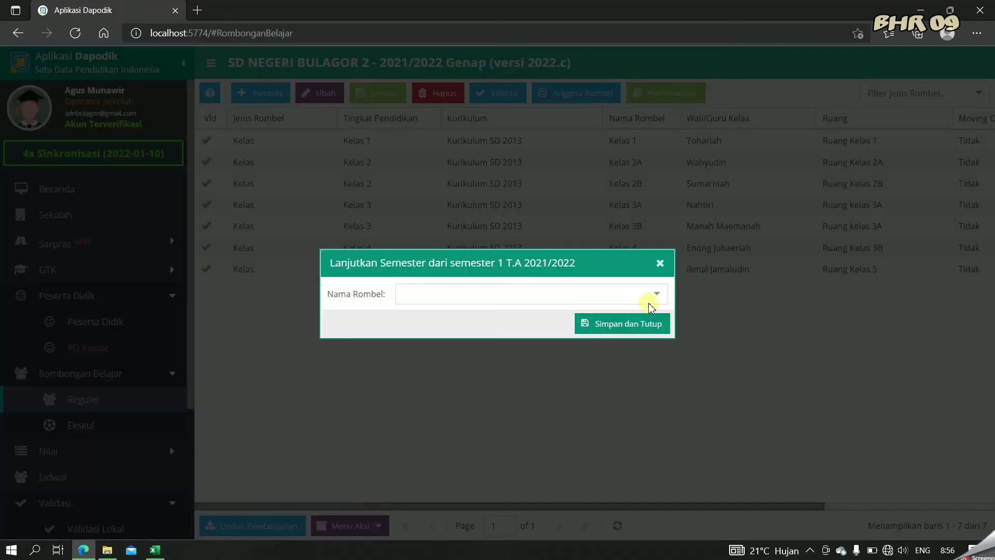
{"action": "left_click", "coordinate": [652, 293]}
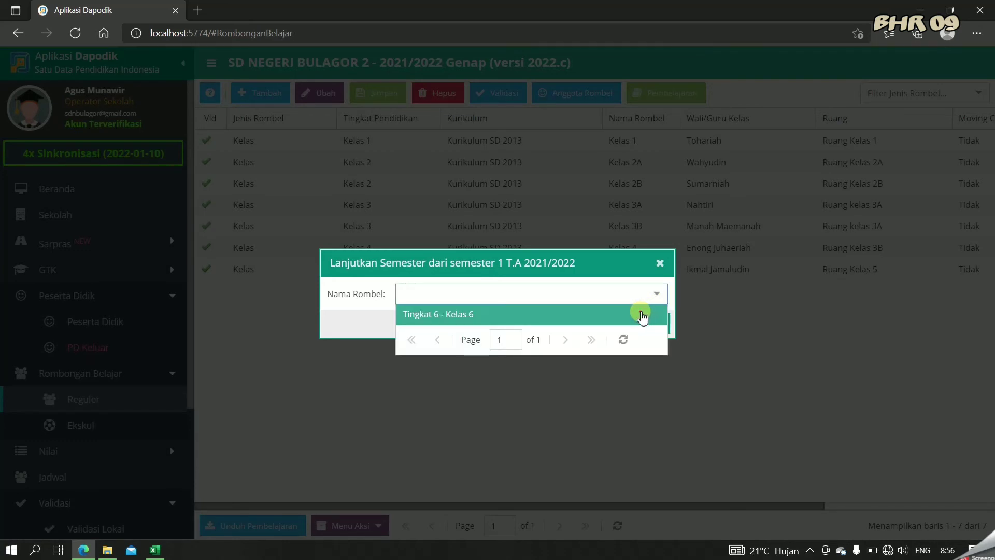
{"action": "left_click", "coordinate": [646, 315]}
{"action": "left_click", "coordinate": [639, 323]}
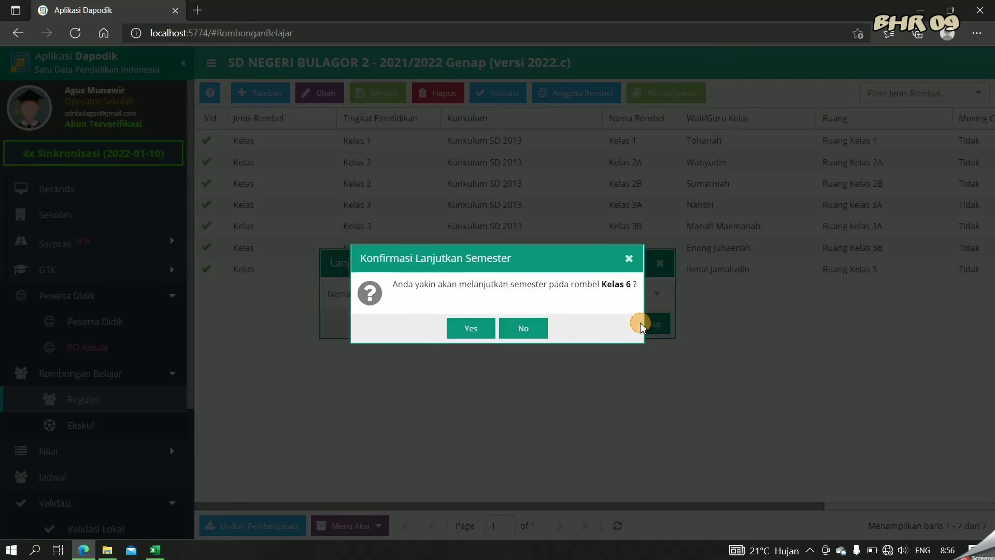
{"action": "left_click", "coordinate": [471, 328]}
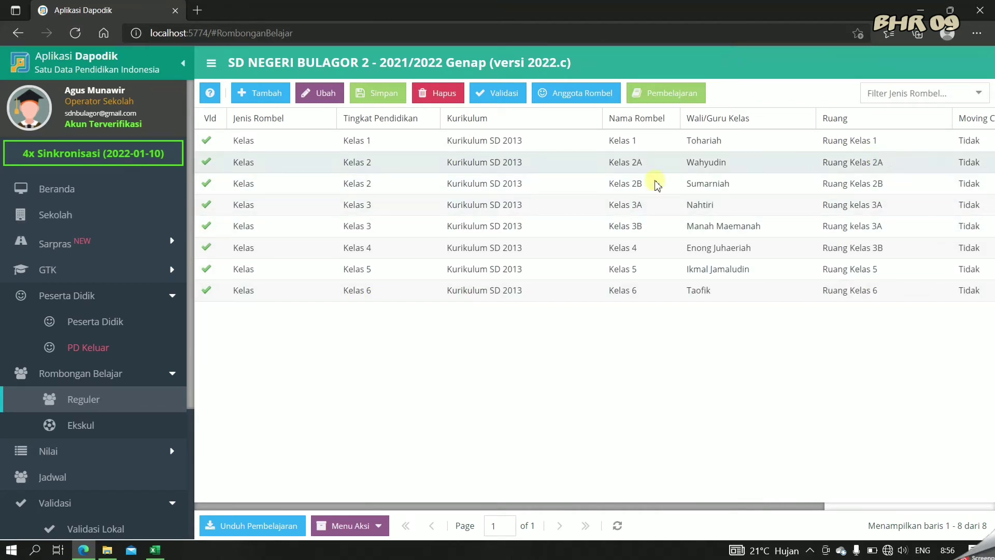
Step: Review the member list of the rombel Kelas 1 and close it
{"action": "left_click", "coordinate": [604, 140]}
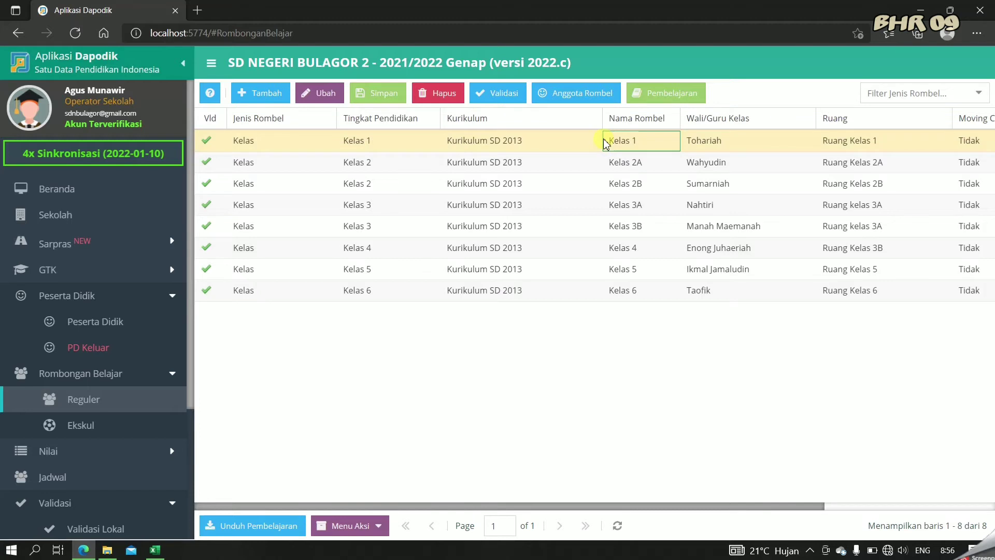
{"action": "left_click", "coordinate": [581, 95]}
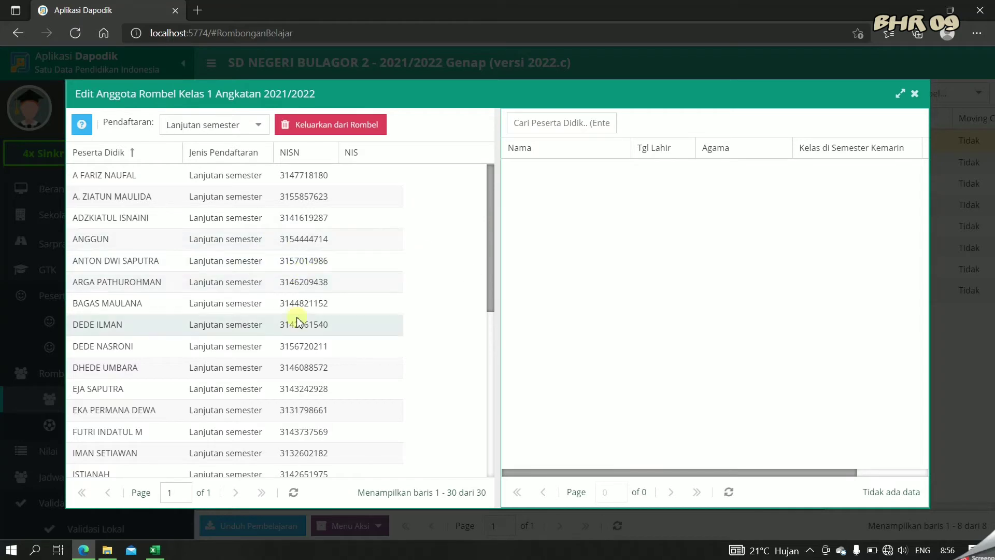
{"action": "left_click", "coordinate": [914, 93]}
Step: Open the Pembelajaran of Kelas 1 and assign its homeroom teacher as PTK for Guru Kelas SD/MI/SLB
{"action": "left_click", "coordinate": [720, 141]}
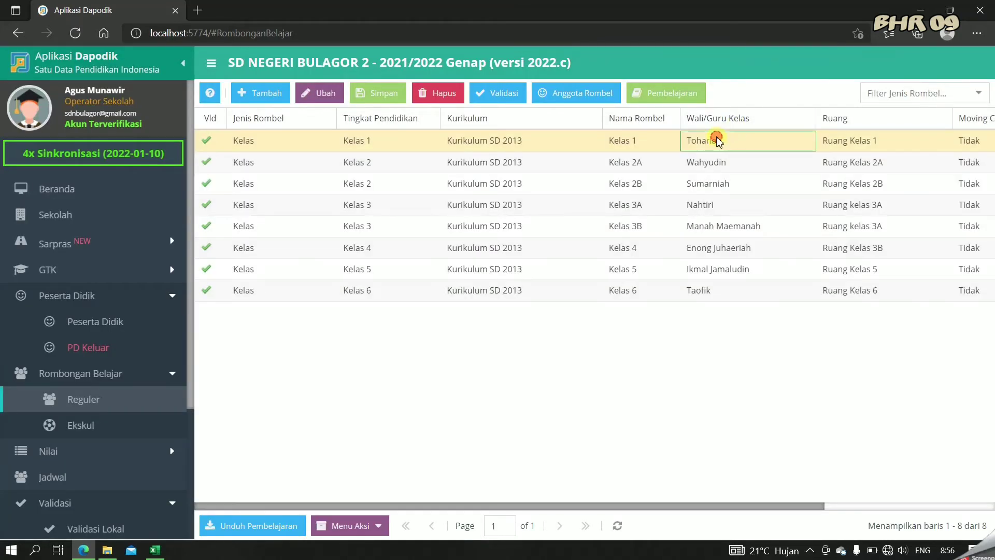
{"action": "left_click", "coordinate": [690, 98]}
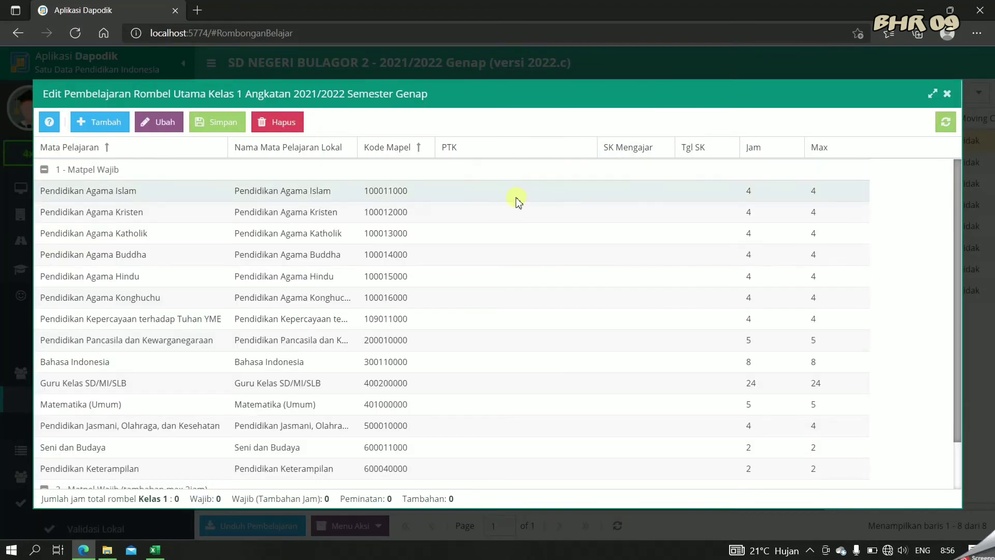
{"action": "left_click", "coordinate": [517, 201]}
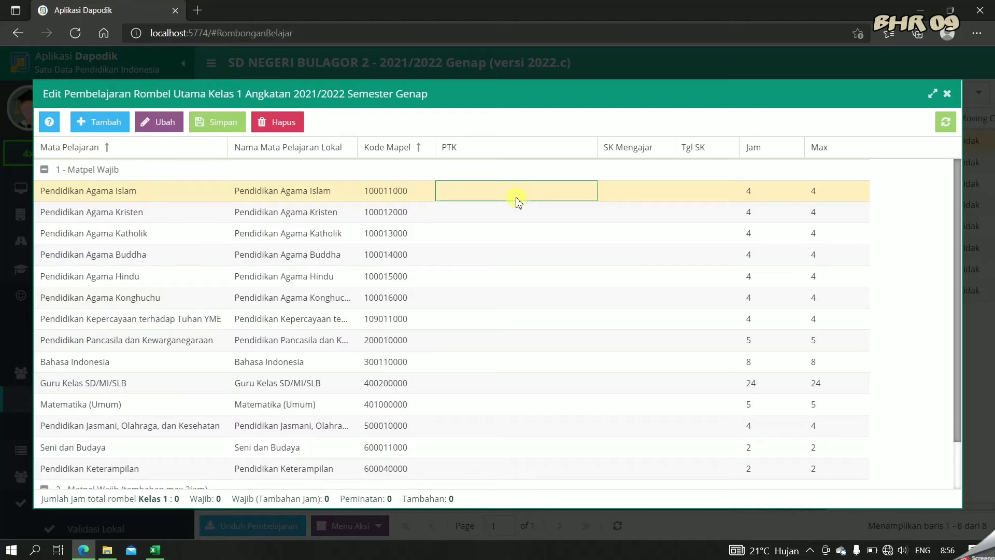
{"action": "left_click", "coordinate": [449, 383]}
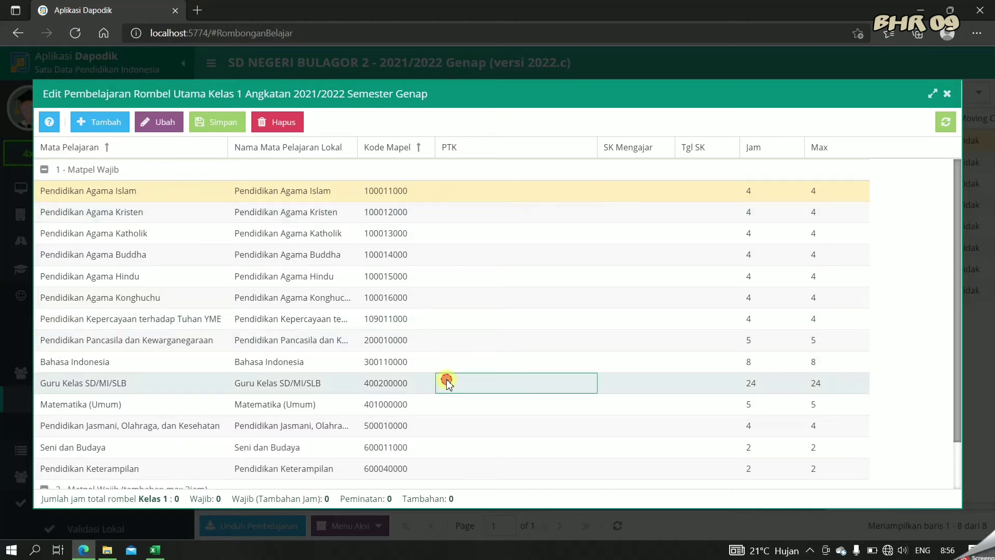
{"action": "left_click", "coordinate": [493, 385]}
{"action": "left_click", "coordinate": [586, 384]}
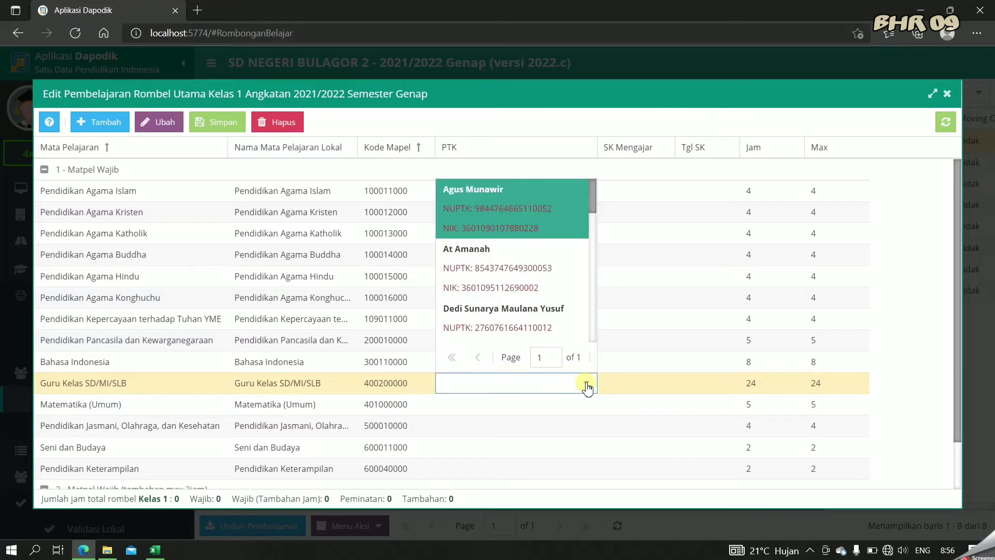
{"action": "key", "text": "Down"}
{"action": "key", "text": "Down"}
{"action": "key", "text": "Down"}
{"action": "key", "text": "Down"}
{"action": "key", "text": "Down"}
{"action": "key", "text": "Down"}
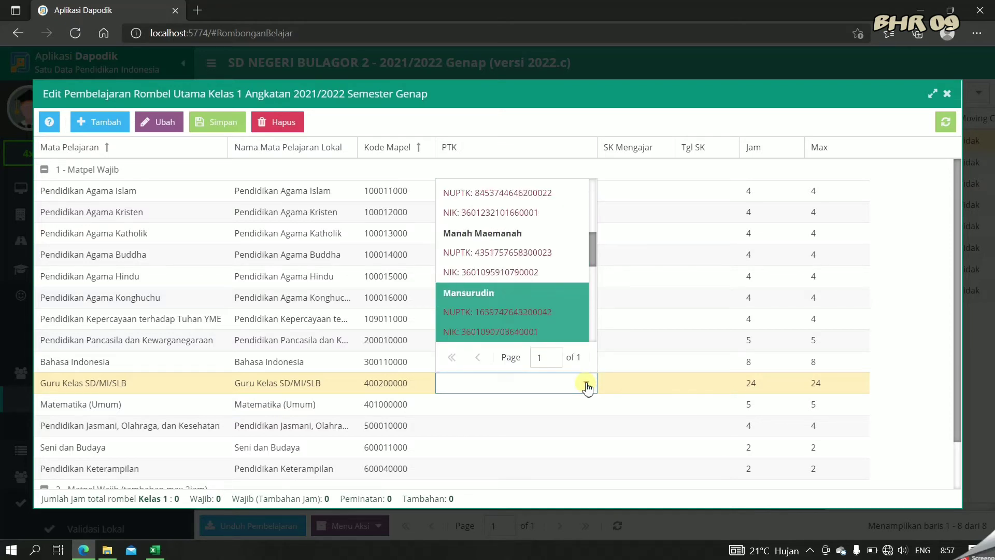
{"action": "key", "text": "Down"}
{"action": "key", "text": "Down"}
{"action": "key", "text": "Down"}
{"action": "key", "text": "Down"}
{"action": "key", "text": "Down"}
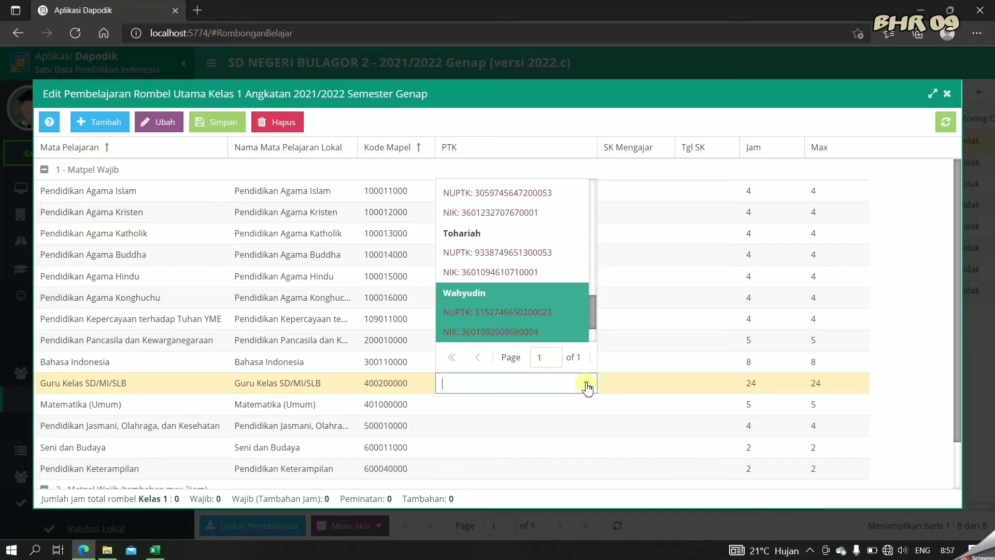
{"action": "key", "text": "Up"}
{"action": "key", "text": "Return"}
Step: Copy the decree number 800.2/006/SD-51/VII/2021 from the Word document SK MENGAJAR 2021.2022 into SK Mengajar for Guru Kelas SD/MI/SLB in Dapodik
{"action": "left_click", "coordinate": [637, 386]}
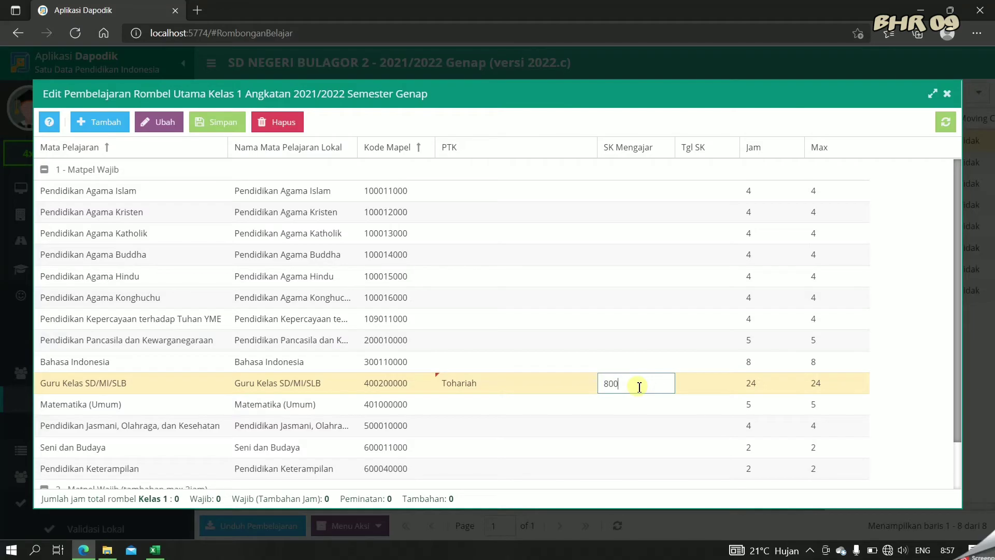
{"action": "type", "text": "800."}
{"action": "left_click_drag", "start_coordinate": [580, 211], "coordinate": [458, 217]}
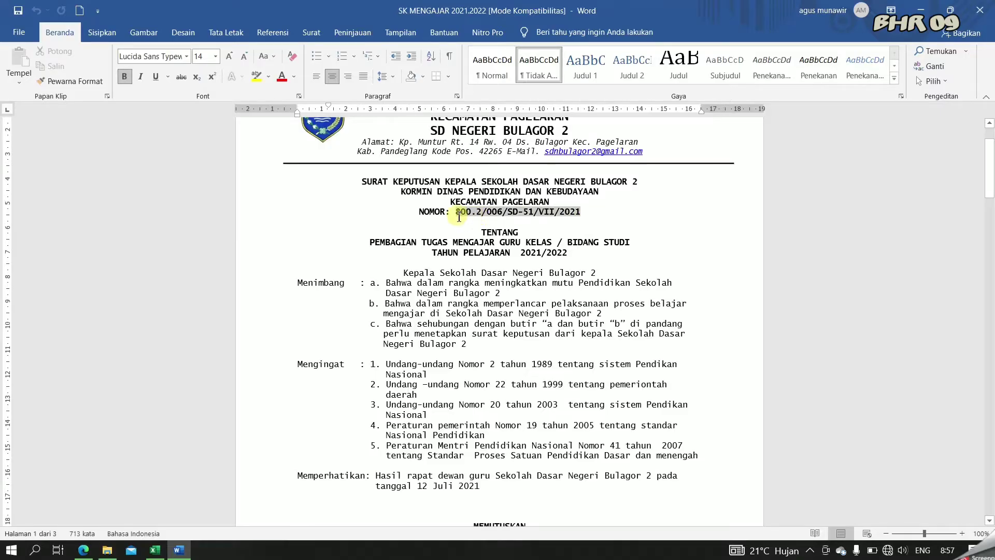
{"action": "key", "text": "ctrl+c"}
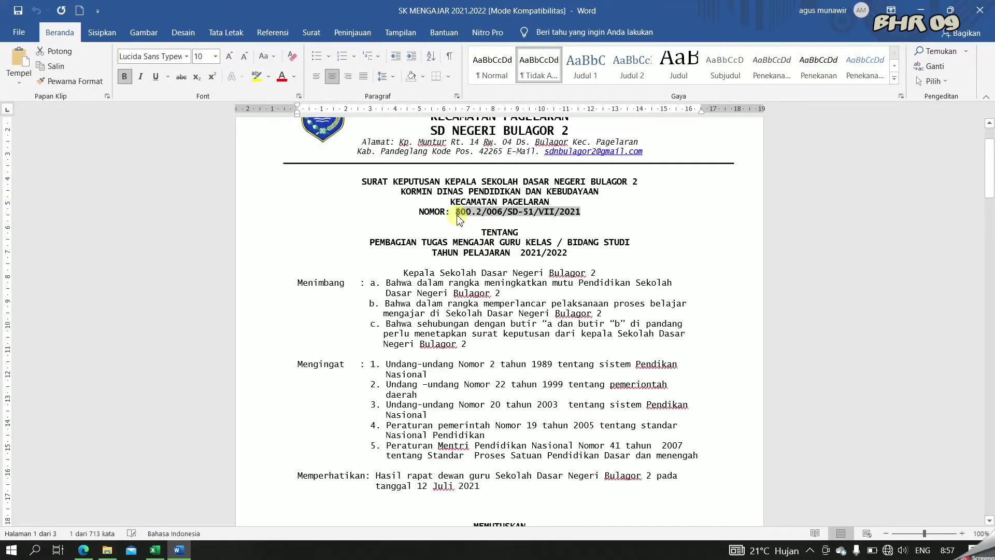
{"action": "key", "text": "alt+Tab"}
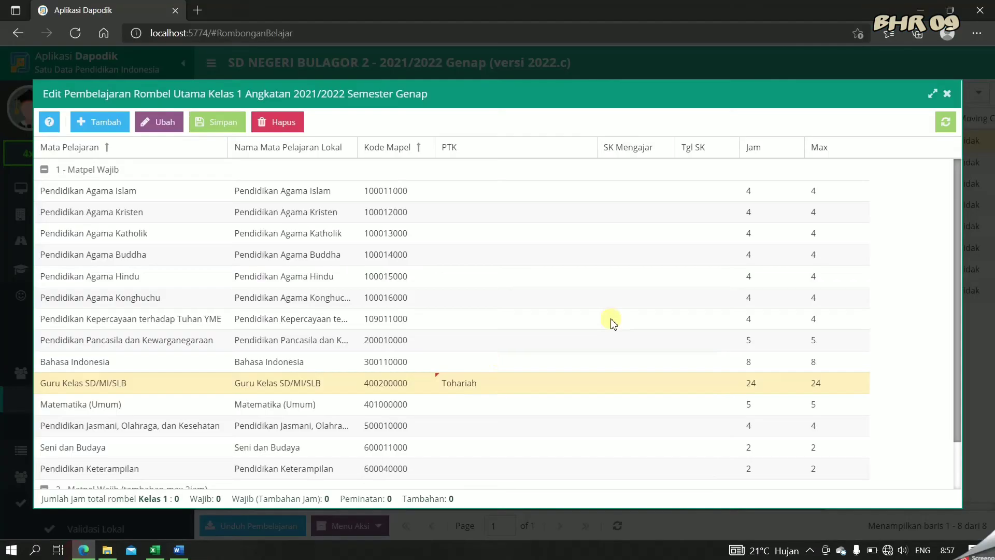
{"action": "left_click", "coordinate": [627, 389]}
{"action": "key", "text": "ctrl+v"}
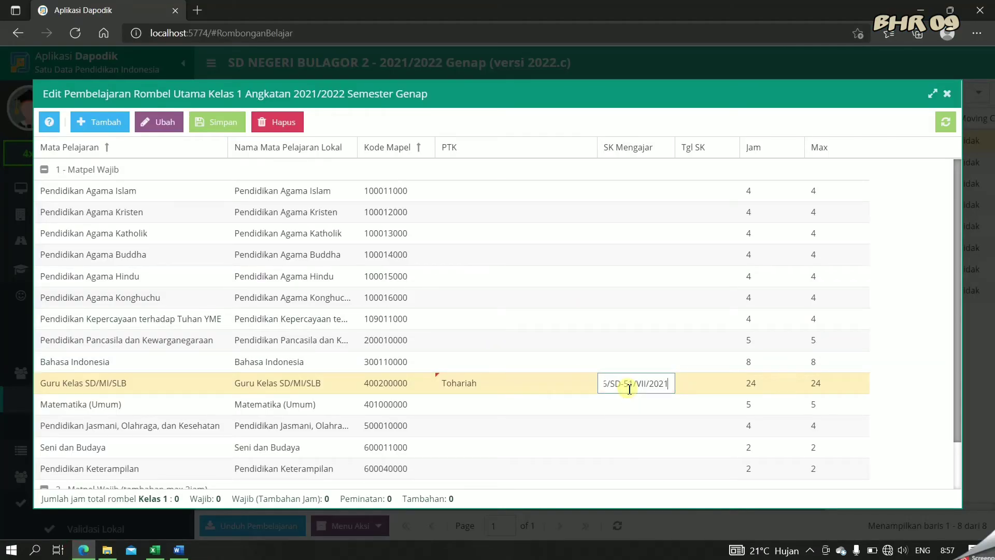
Step: Set the Tgl SK of Guru Kelas SD/MI/SLB to 12/07/2021 and save the Pembelajaran
{"action": "left_click", "coordinate": [694, 388]}
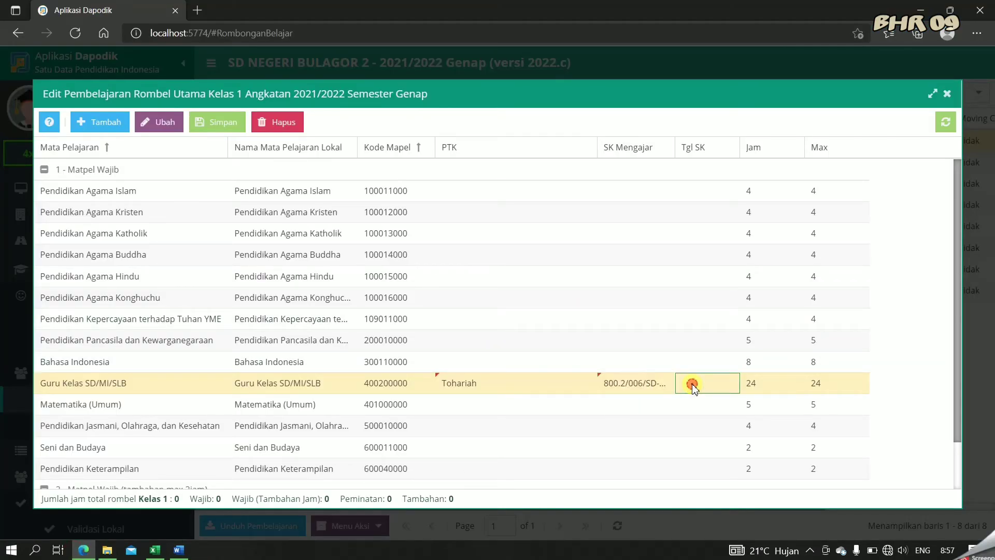
{"action": "left_click", "coordinate": [692, 385]}
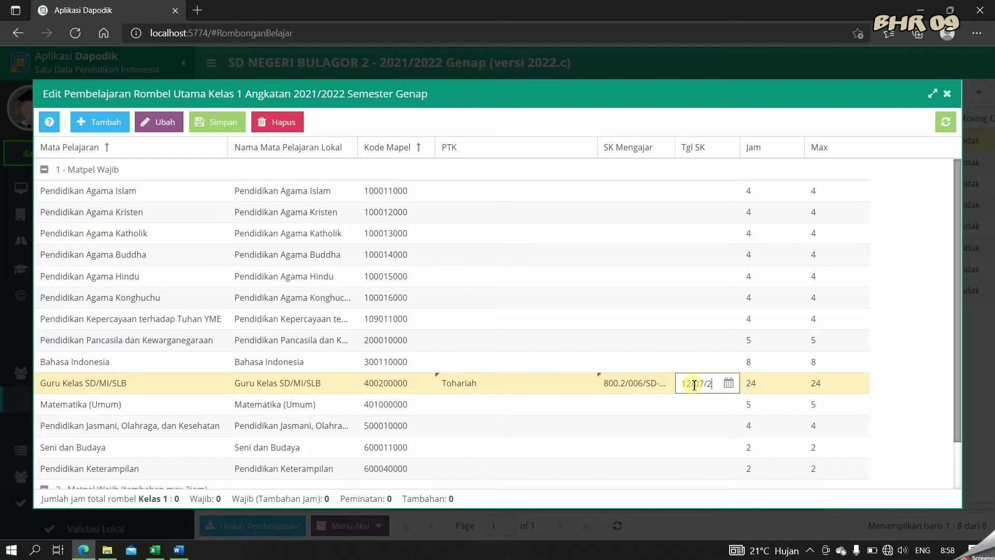
{"action": "left_click", "coordinate": [650, 378]}
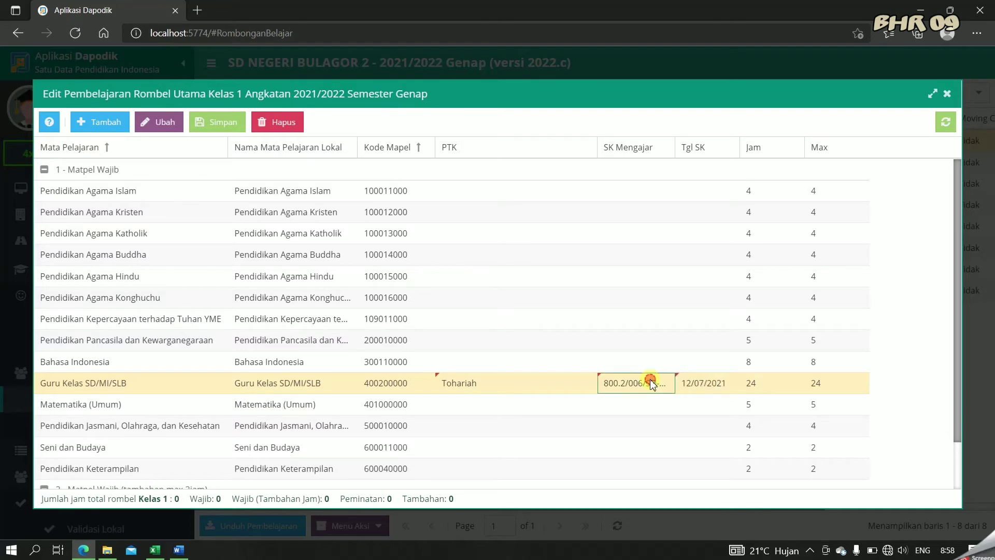
{"action": "left_click", "coordinate": [212, 124]}
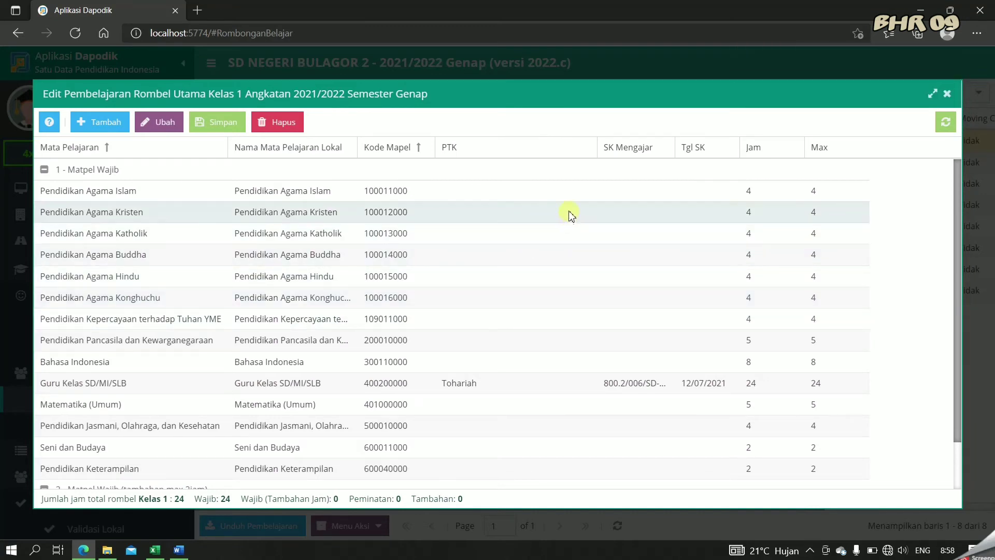
Step: Enter SK Mengajar 800.2/006/SD-51/VII/2021 for Pendidikan Agama Islam and assign the religion teacher as its PTK
{"action": "left_click", "coordinate": [561, 193]}
{"action": "left_click", "coordinate": [635, 195]}
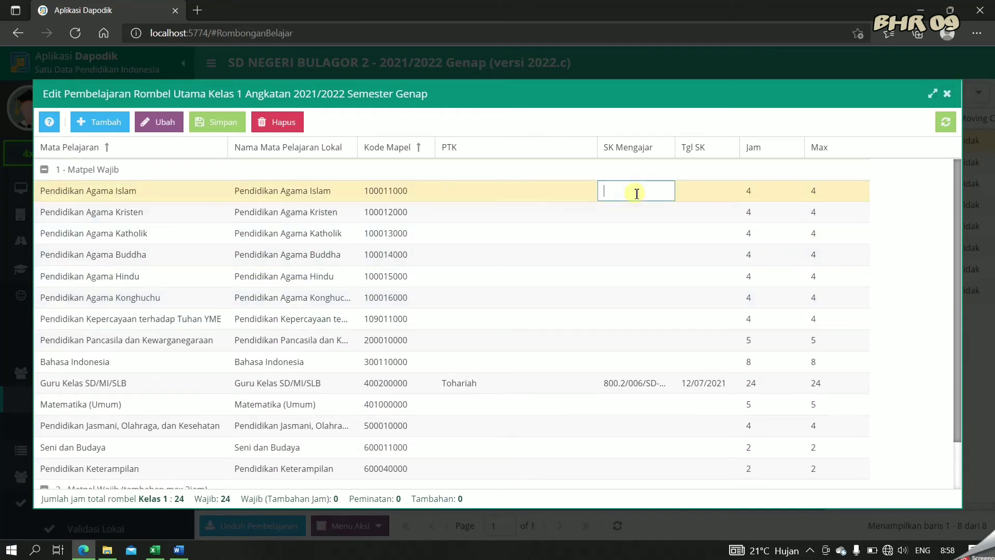
{"action": "key", "text": "ctrl+v"}
{"action": "left_click", "coordinate": [487, 193]}
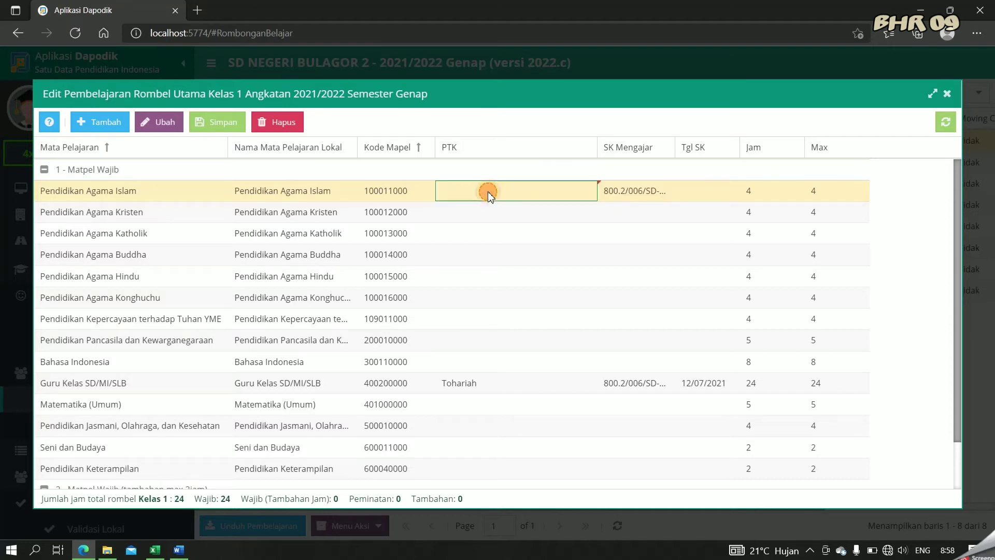
{"action": "left_click", "coordinate": [588, 192]}
{"action": "key", "text": "Down"}
{"action": "key", "text": "Down"}
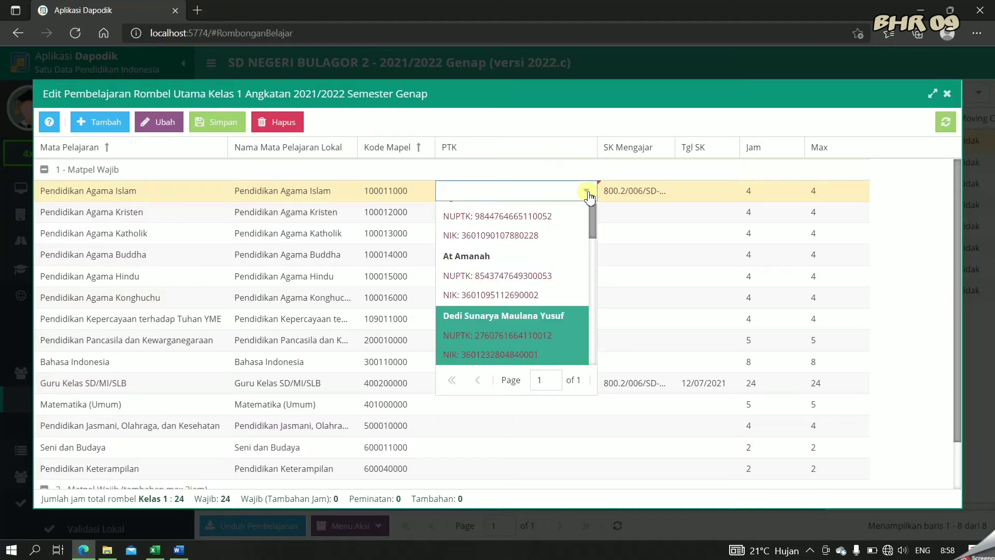
{"action": "key", "text": "Up"}
{"action": "key", "text": "Return"}
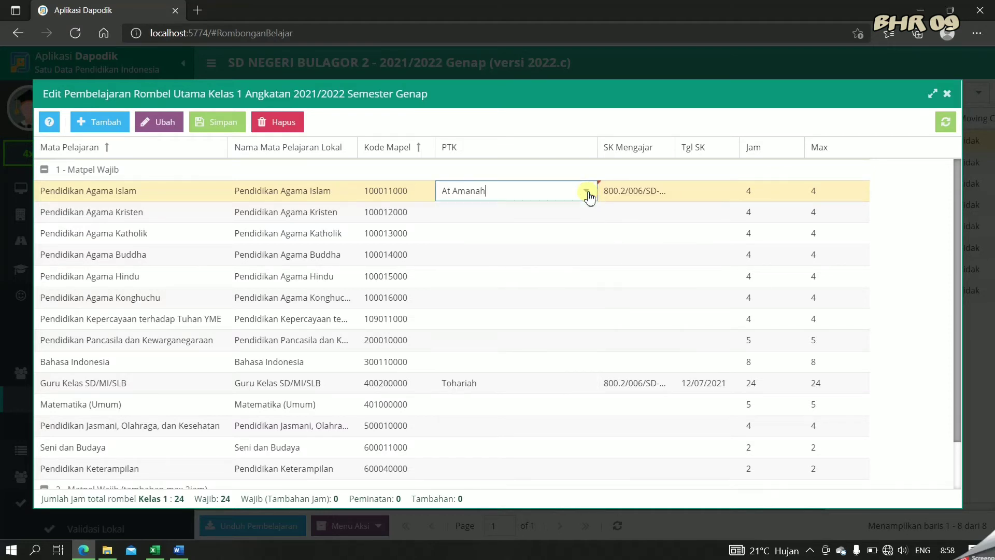
Step: Set the Tgl SK of Pendidikan Agama Islam to 12/07/2021 and save the Pembelajaran
{"action": "left_click", "coordinate": [697, 191]}
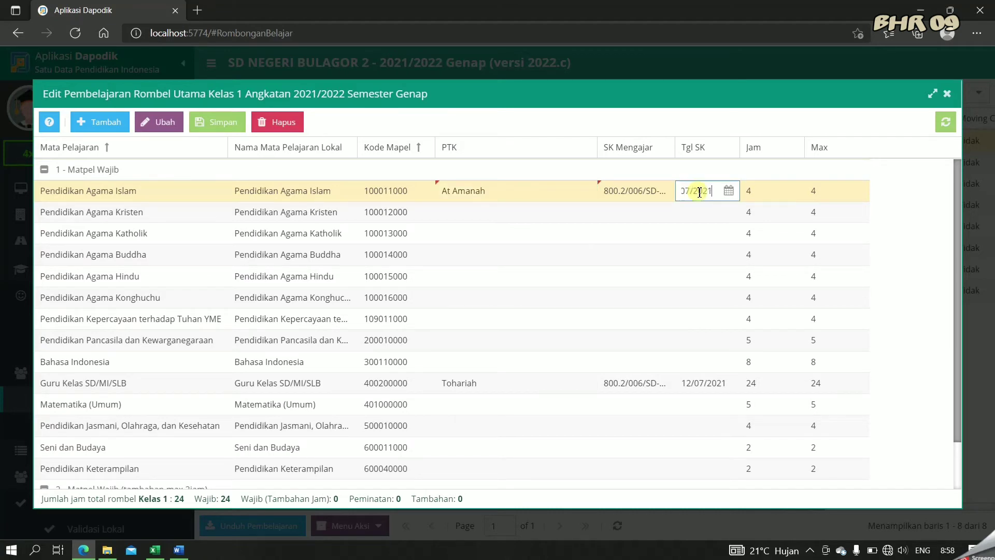
{"action": "left_click", "coordinate": [662, 196]}
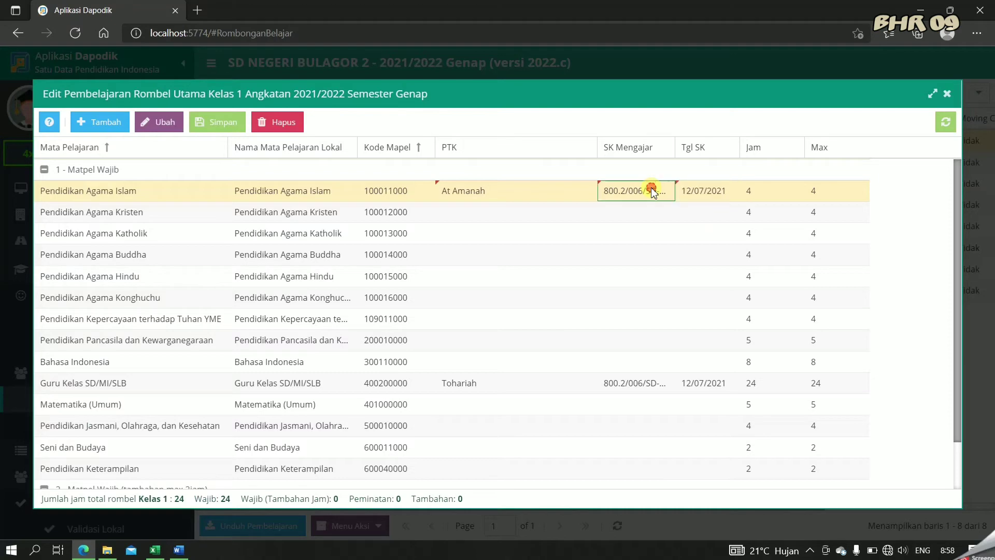
{"action": "left_click", "coordinate": [220, 126]}
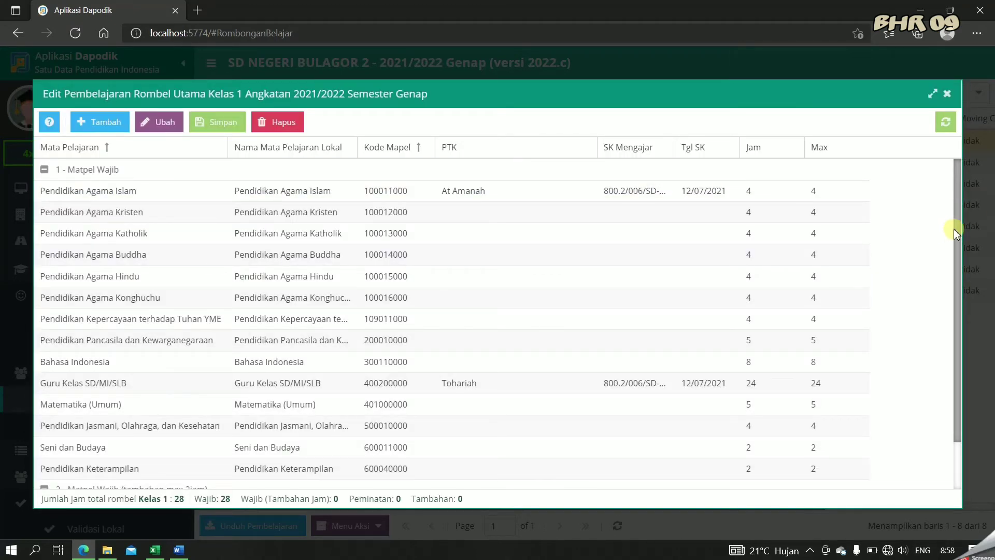
Step: Review the remaining subjects in the Kelas 1 Pembelajaran, close it and select the rombel Kelas 2A
{"action": "scroll", "coordinate": [955, 239], "scroll_direction": "down", "scroll_amount": 1}
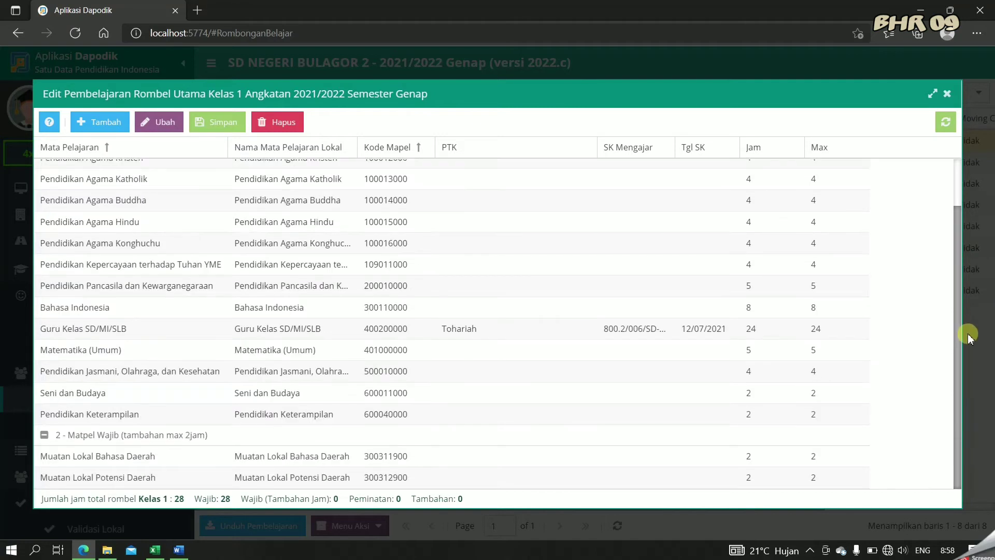
{"action": "left_click", "coordinate": [295, 371]}
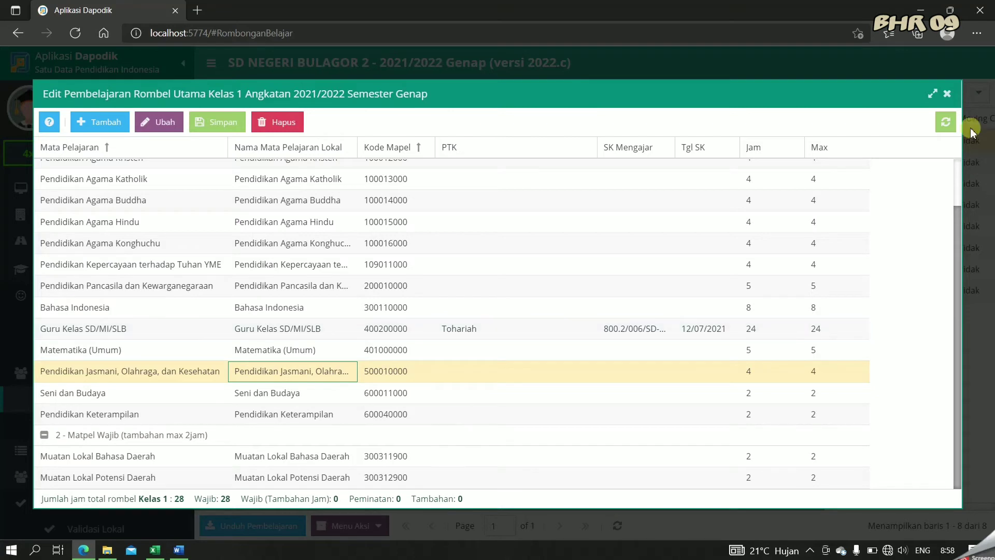
{"action": "left_click", "coordinate": [952, 89]}
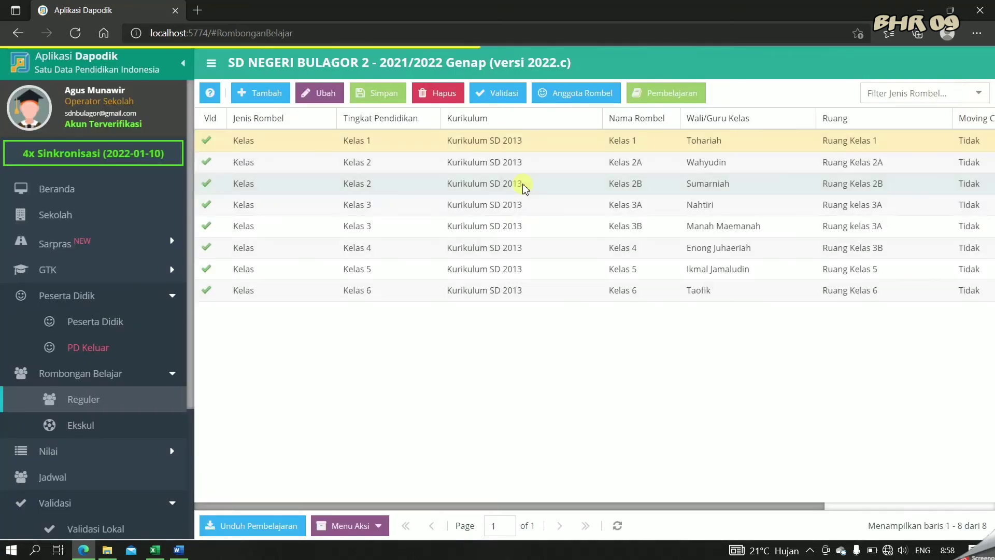
{"action": "left_click", "coordinate": [512, 171]}
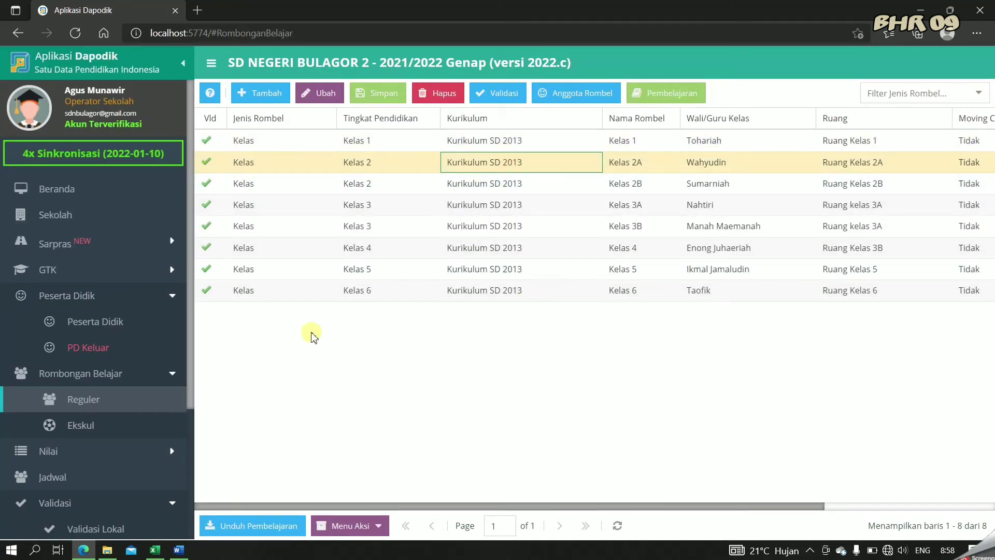
Step: Start continuing the semester for the Ekskul rombel and list the available groups from semester 1 T.A 2021/2022
{"action": "left_click", "coordinate": [114, 426]}
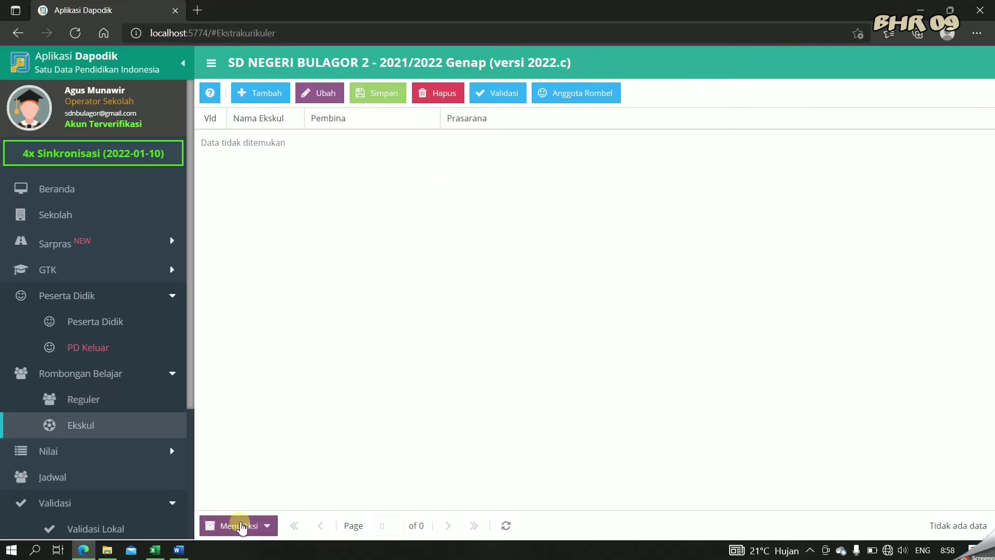
{"action": "left_click", "coordinate": [239, 525]}
{"action": "left_click", "coordinate": [268, 505]}
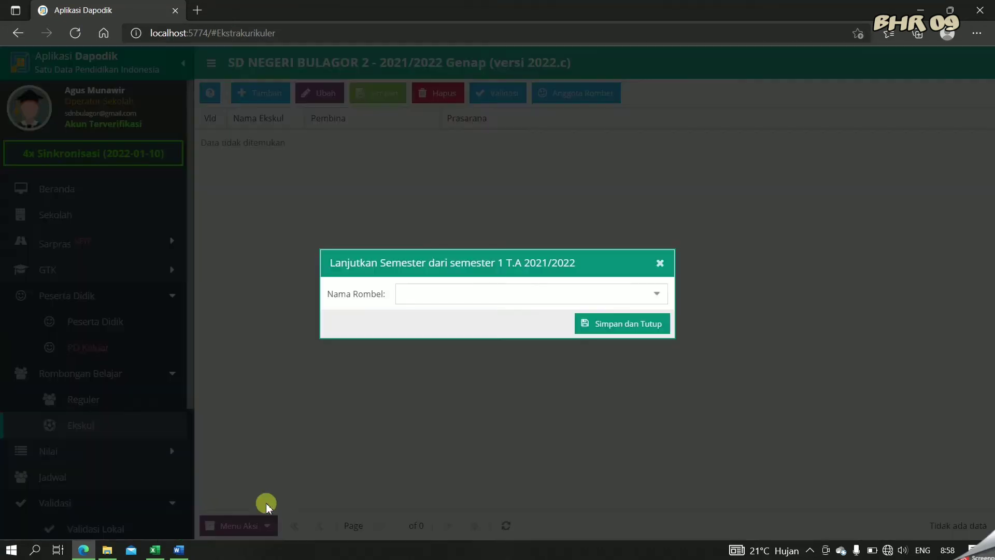
{"action": "left_click", "coordinate": [662, 294]}
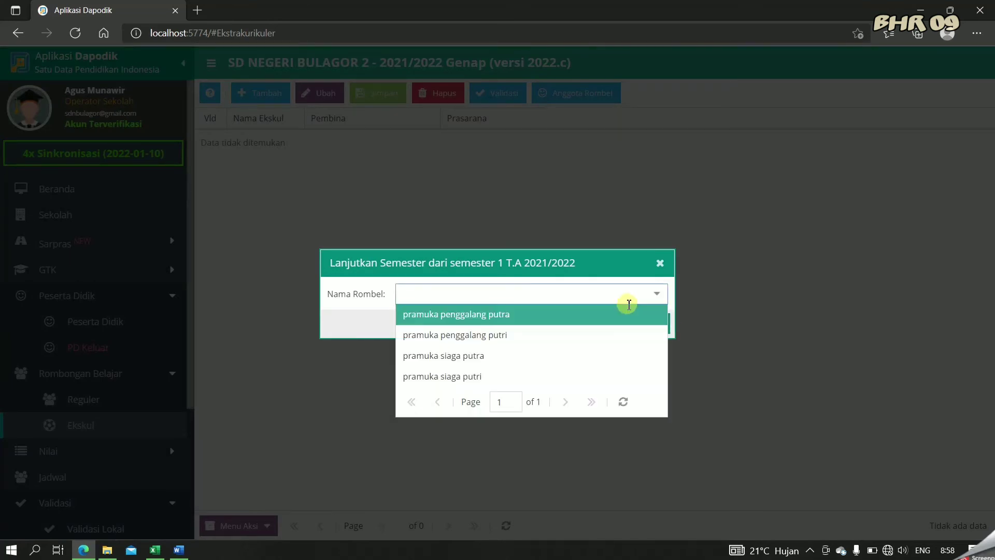